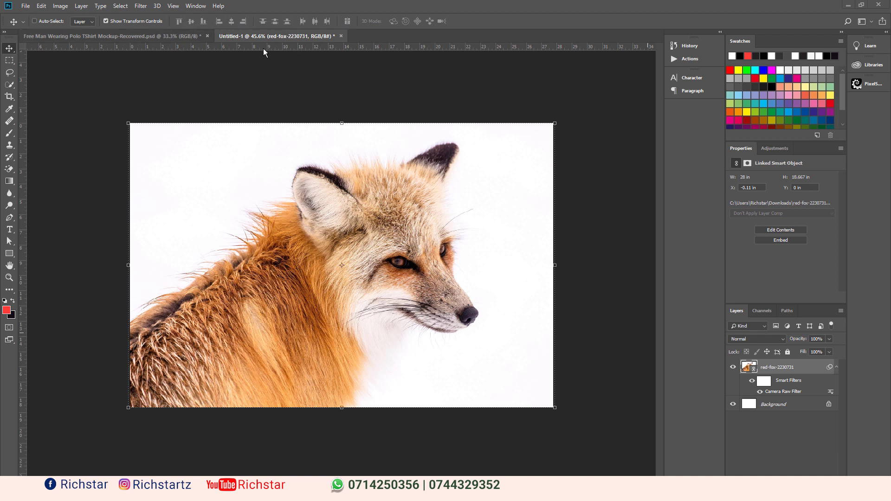
Open Save As from the File menu, then cancel without saving.
{"action": "left_click", "coordinate": [26, 6]}
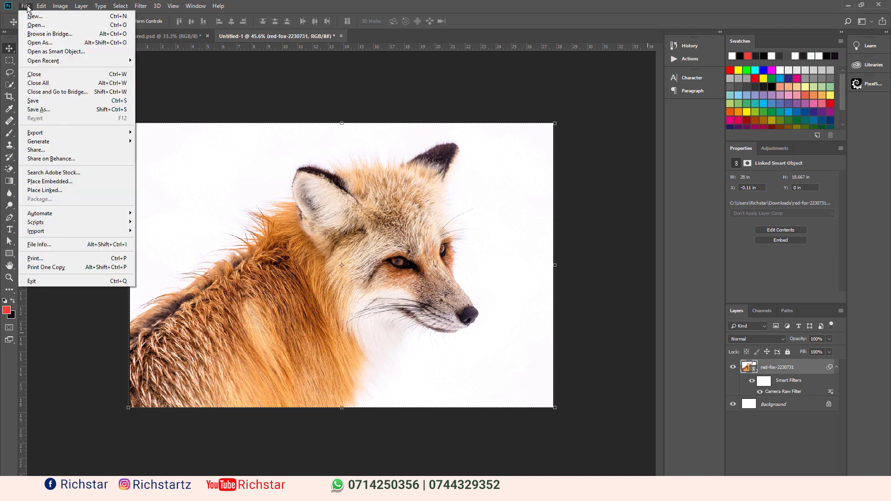
{"action": "left_click", "coordinate": [55, 110]}
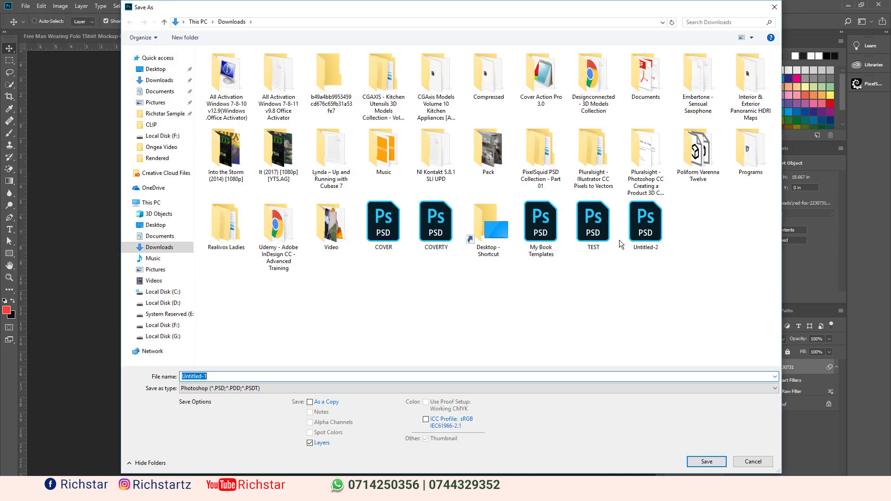
{"action": "left_click", "coordinate": [756, 462]}
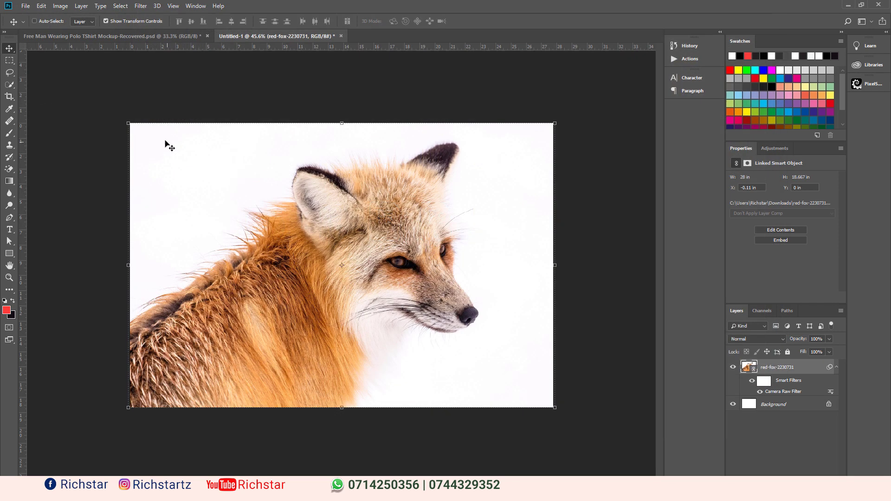
{"action": "left_click", "coordinate": [25, 6]}
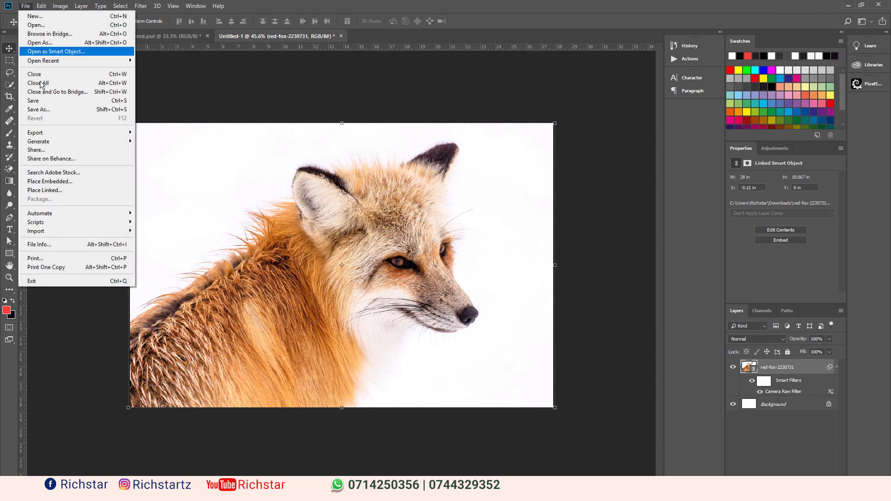
{"action": "left_click", "coordinate": [434, 3]}
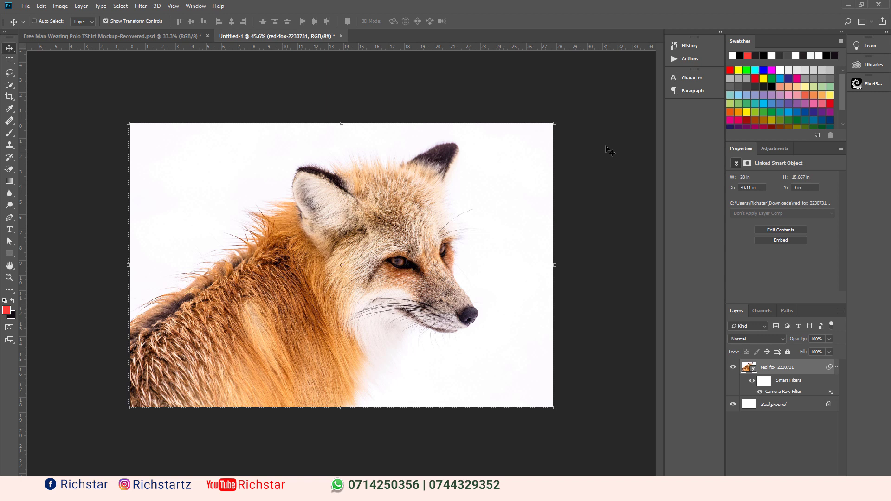
Show the docked Actions panel, collapse the Default Actions set, and close the panel.
{"action": "left_click", "coordinate": [682, 63]}
{"action": "left_click", "coordinate": [682, 63]}
{"action": "left_click", "coordinate": [682, 63]}
{"action": "left_click", "coordinate": [593, 55]}
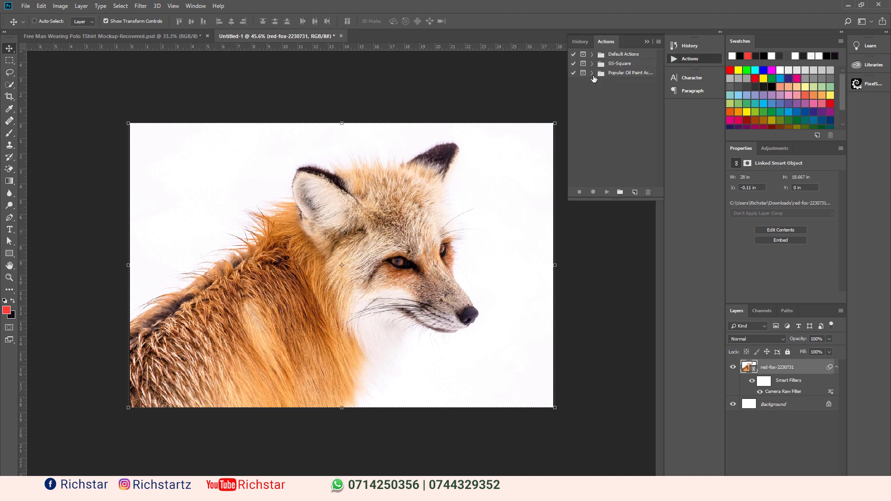
{"action": "left_click", "coordinate": [676, 59]}
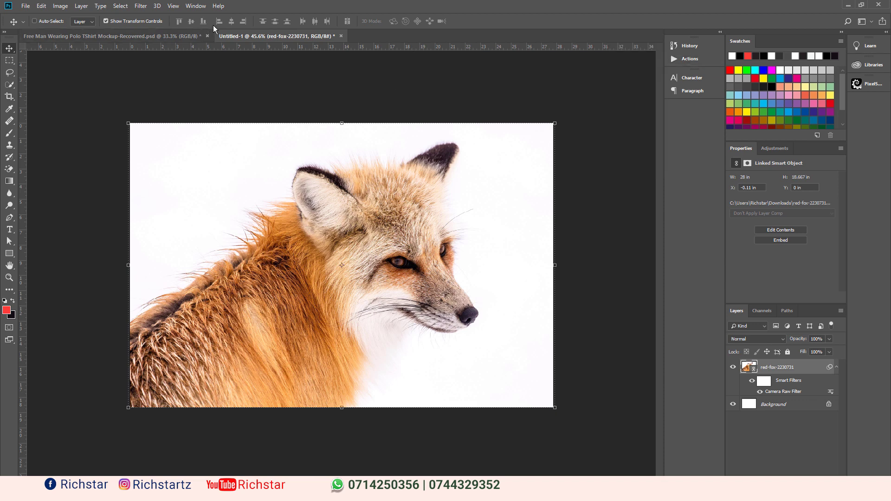
Open Actions from the Window menu and expand then collapse Popular Oil Paint Actions.
{"action": "left_click", "coordinate": [197, 10]}
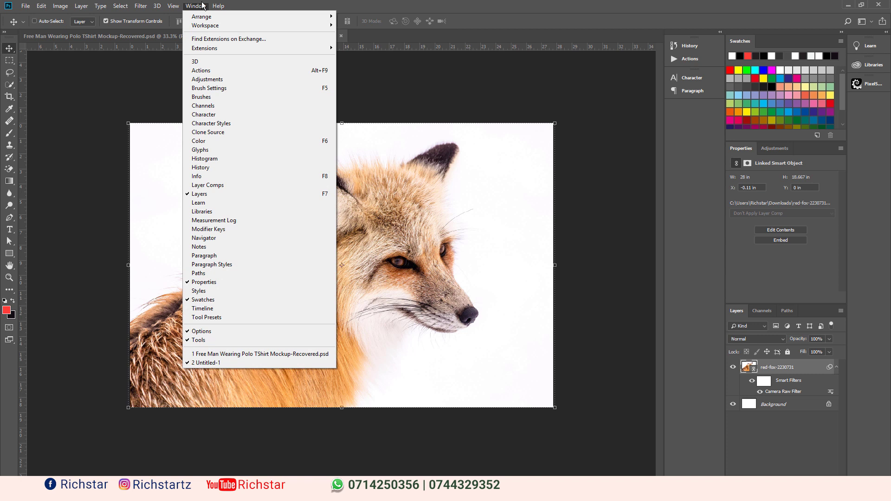
{"action": "left_click", "coordinate": [224, 70]}
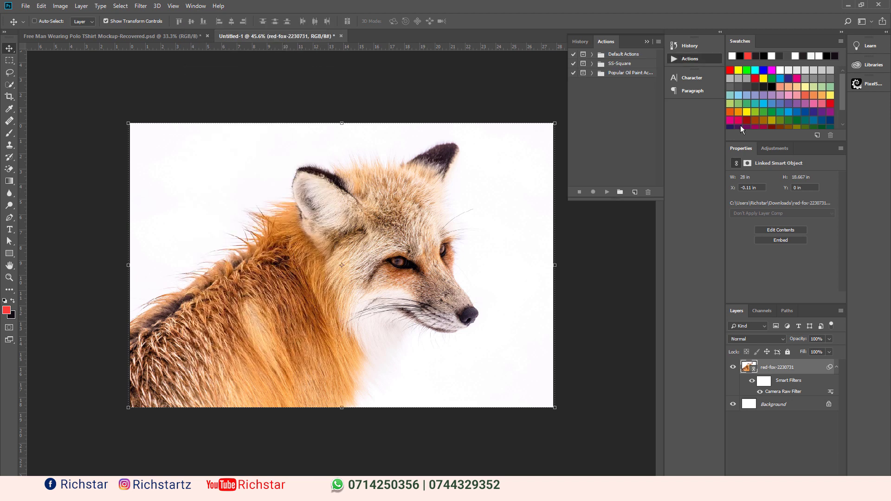
{"action": "left_click", "coordinate": [592, 73]}
{"action": "left_click", "coordinate": [592, 73]}
{"action": "left_click", "coordinate": [644, 42]}
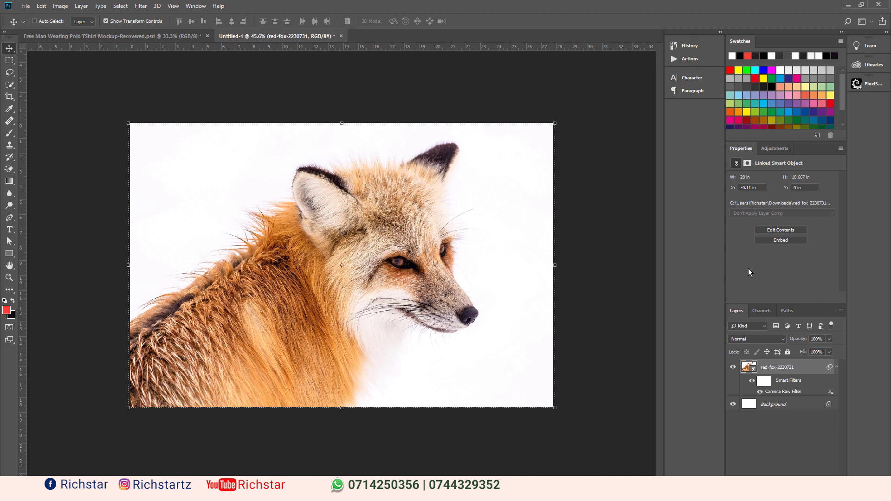
Collapse the red-fox layer's Smart Filters and close Untitled-1 without saving.
{"action": "left_click", "coordinate": [837, 367]}
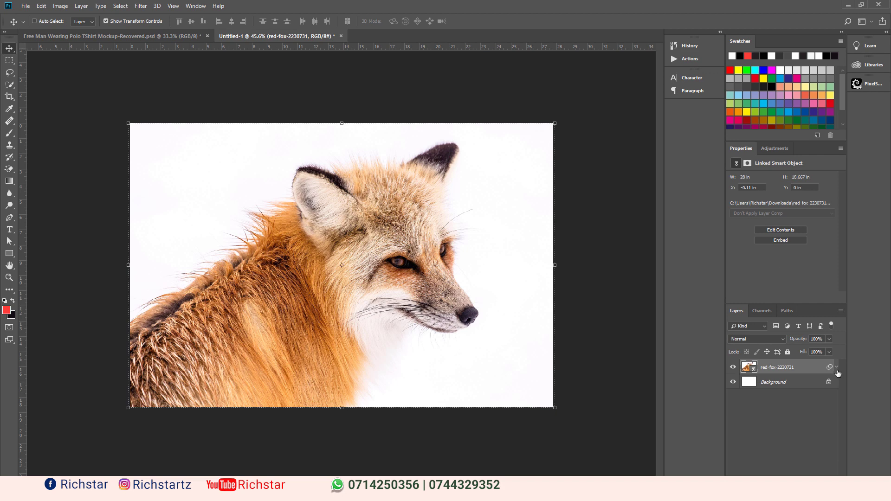
{"action": "right_click", "coordinate": [771, 371]}
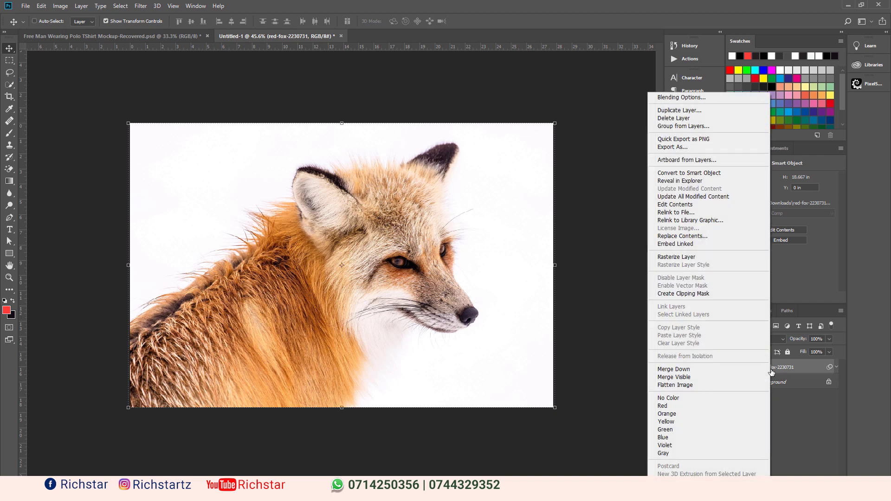
{"action": "left_click", "coordinate": [817, 406]}
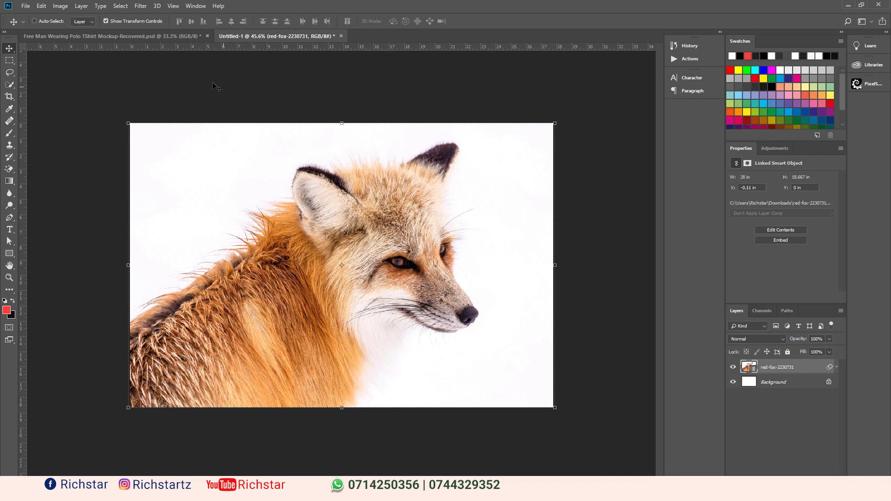
{"action": "left_click", "coordinate": [341, 36]}
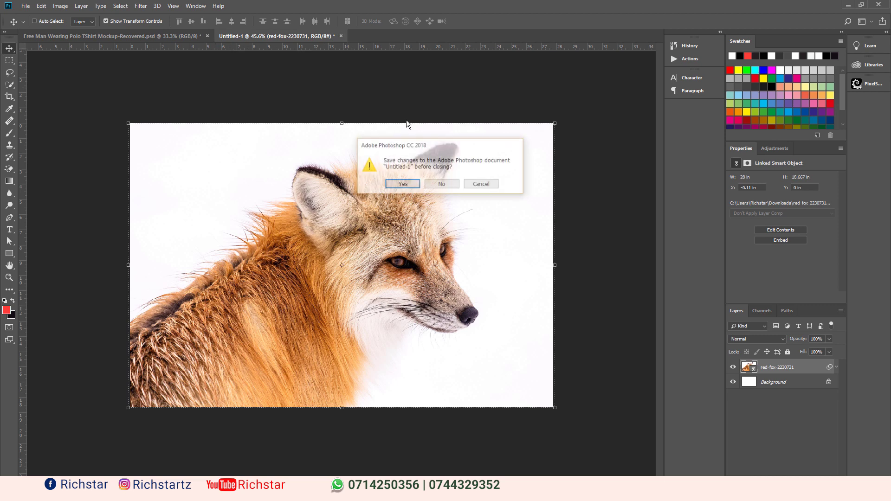
{"action": "left_click", "coordinate": [434, 184]}
Open red-fox-2230731.jpg from the recent files in the Open dialog.
{"action": "left_click", "coordinate": [25, 6]}
{"action": "left_click", "coordinate": [37, 24]}
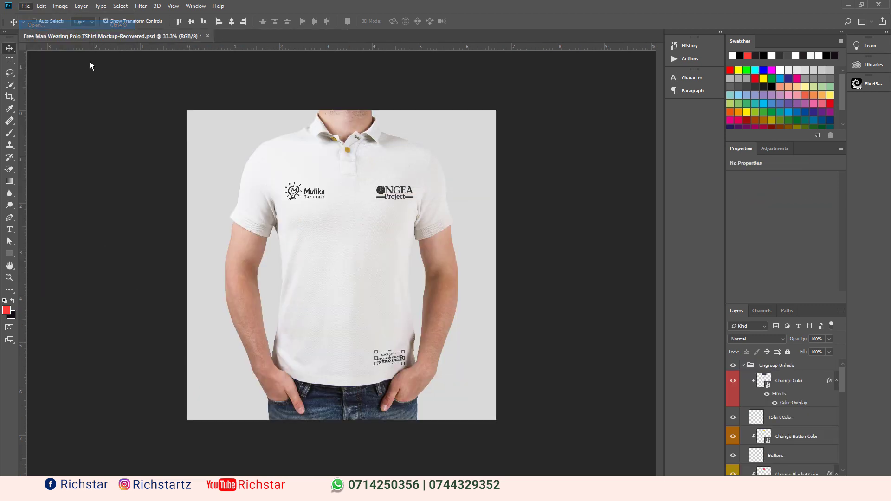
{"action": "scroll", "coordinate": [395, 211], "scroll_direction": "down", "scroll_amount": 3}
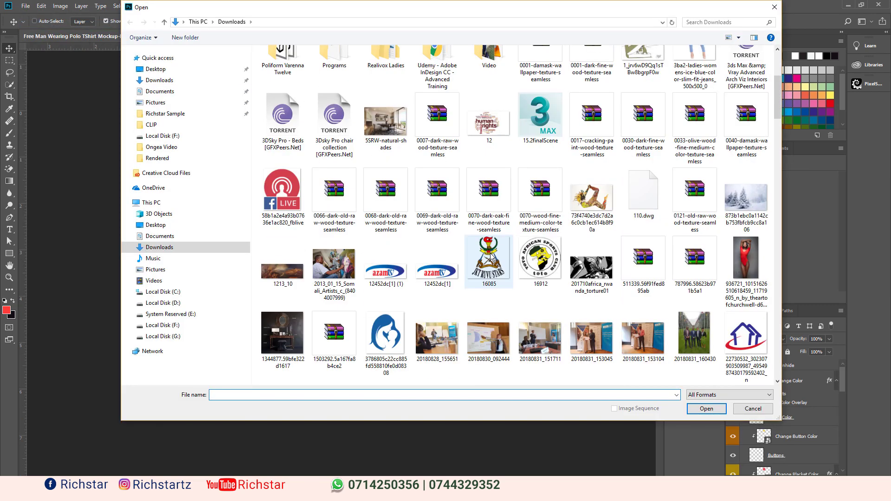
{"action": "left_click", "coordinate": [165, 62]}
{"action": "double_click", "coordinate": [304, 179]}
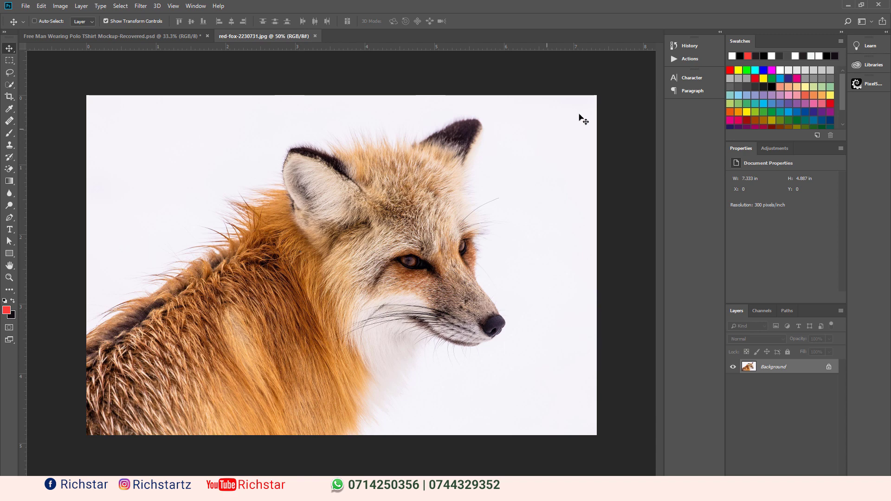
Start a new action in the Actions panel, look at the set choices, then cancel it.
{"action": "left_click", "coordinate": [690, 59]}
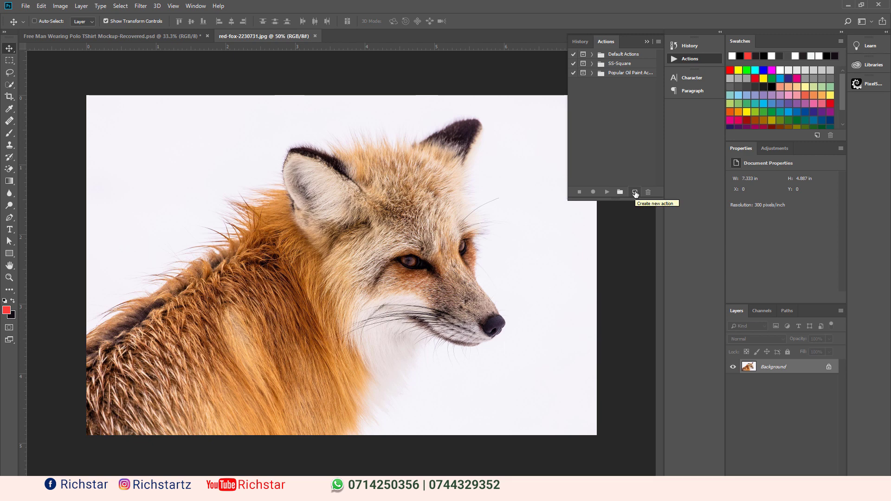
{"action": "left_click", "coordinate": [635, 193]}
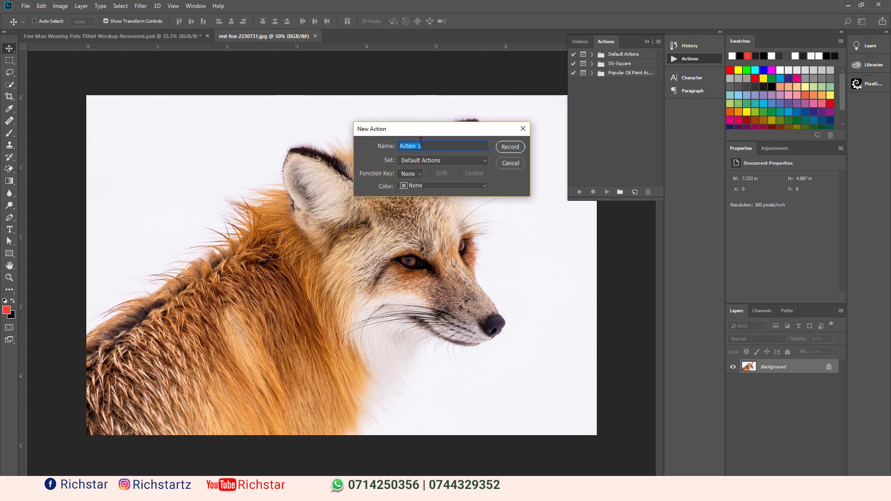
{"action": "left_click", "coordinate": [408, 160]}
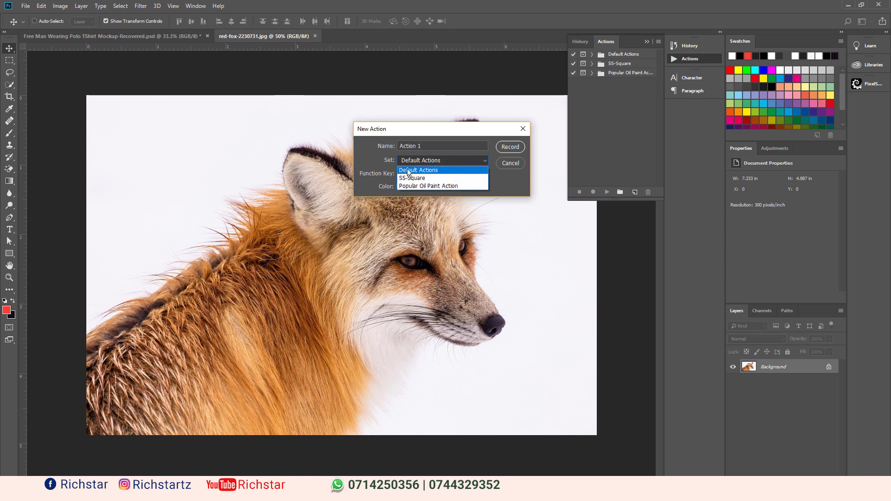
{"action": "left_click", "coordinate": [509, 165]}
{"action": "left_click", "coordinate": [509, 164]}
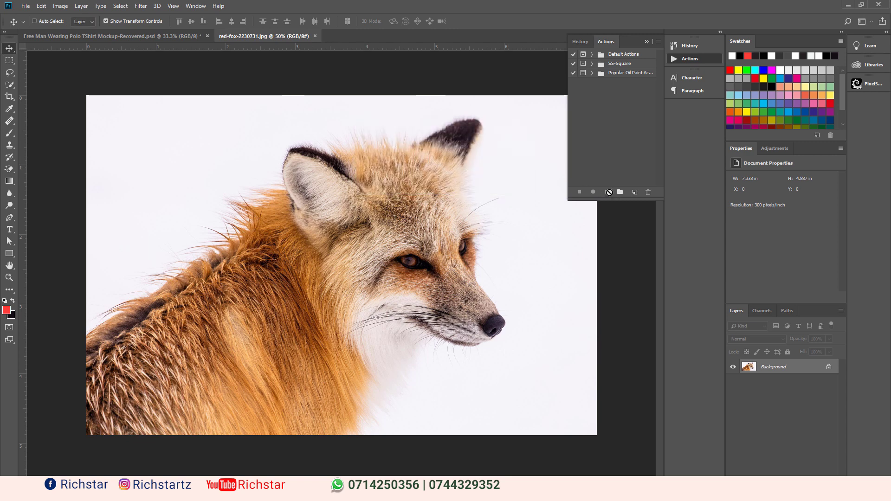
Create a new action set named 'Pencil Drawing'.
{"action": "left_click", "coordinate": [620, 193]}
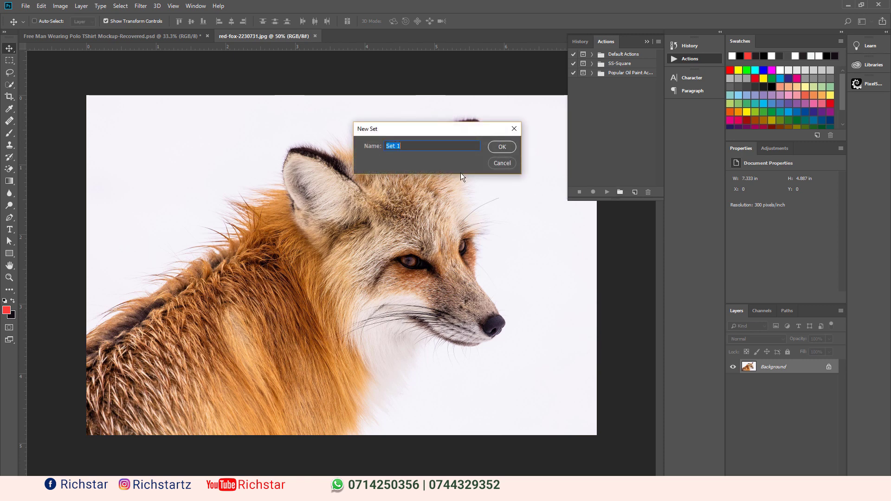
{"action": "type", "text": "Pencil Drawing"}
{"action": "left_click", "coordinate": [513, 149]}
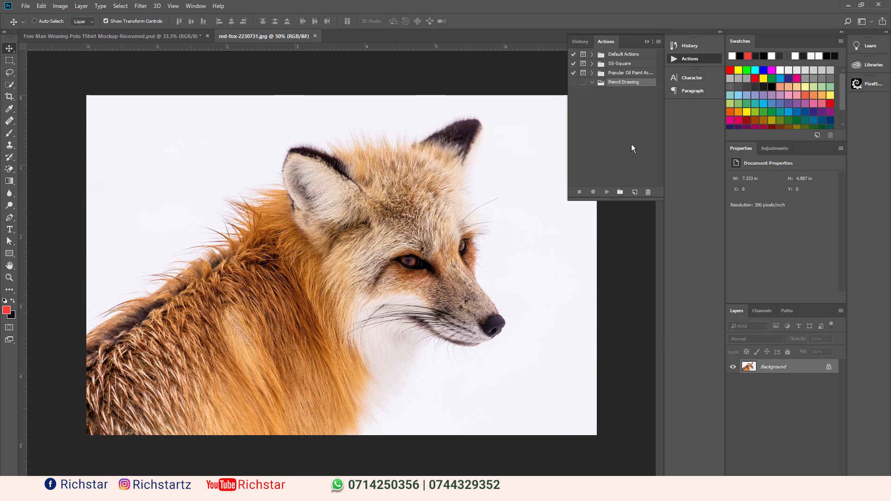
Start a new action in Pencil Drawing, leaving Function Key and Color as None.
{"action": "left_click", "coordinate": [634, 191]}
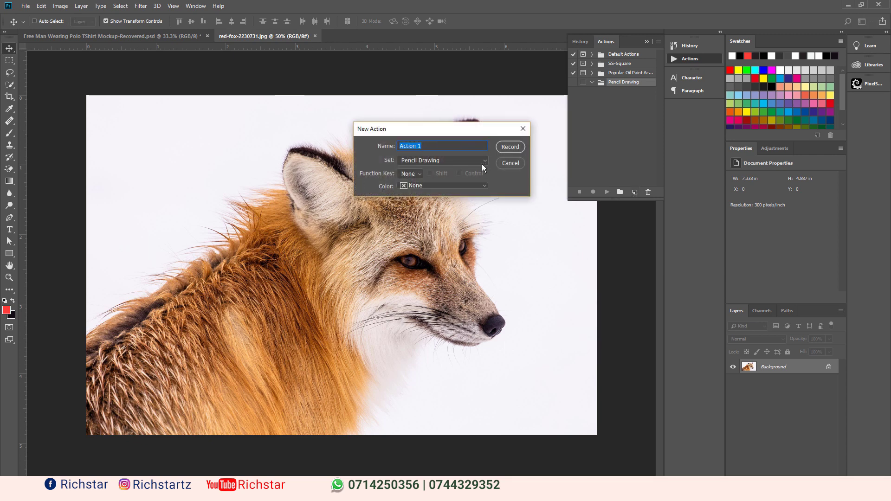
{"action": "left_click", "coordinate": [418, 174]}
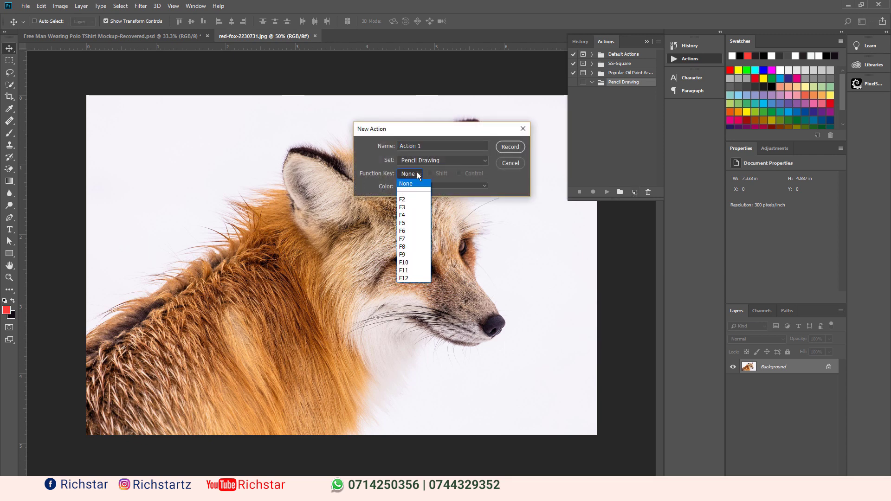
{"action": "left_click", "coordinate": [418, 175]}
{"action": "left_click", "coordinate": [419, 175]}
{"action": "left_click", "coordinate": [417, 173]}
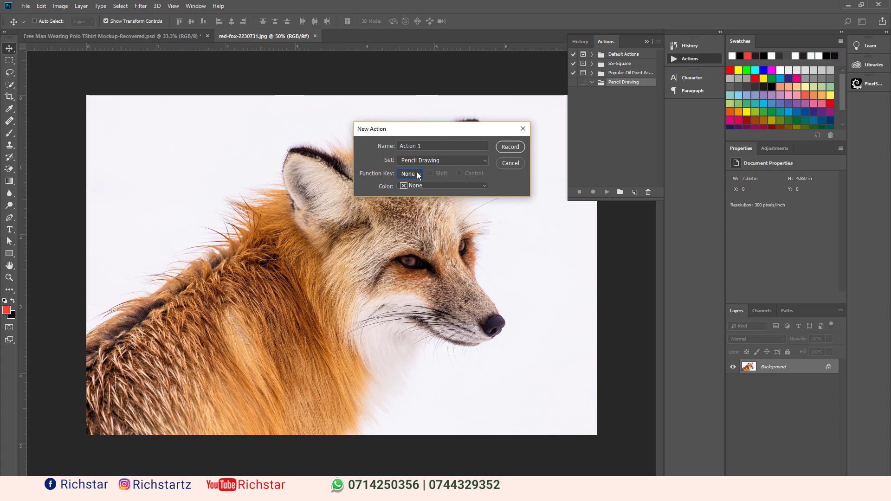
{"action": "left_click", "coordinate": [436, 185]}
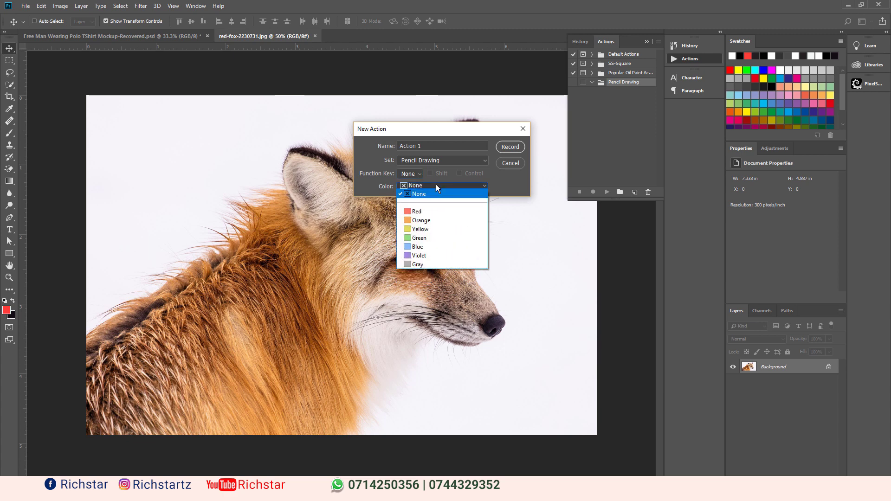
{"action": "left_click", "coordinate": [436, 185]}
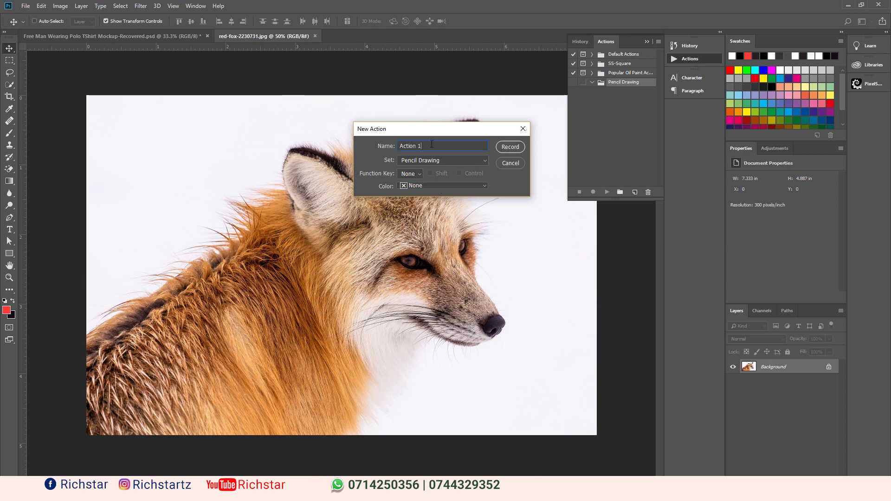
Name the action 'Pencil1' and begin recording.
{"action": "left_click_drag", "start_coordinate": [422, 146], "coordinate": [358, 147]}
{"action": "type", "text": "P-encil"}
{"action": "key", "text": "BackSpace"}
{"action": "key", "text": "BackSpace"}
{"action": "key", "text": "BackSpace"}
{"action": "type", "text": "encil1"}
{"action": "left_click", "coordinate": [509, 147]}
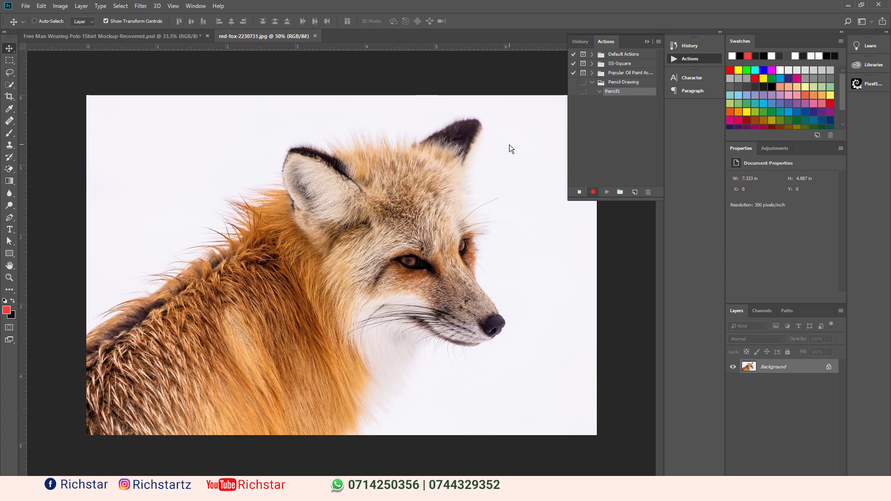
Start recording, duplicate the Background layer, and widen the Actions panel.
{"action": "left_click", "coordinate": [594, 192]}
{"action": "mouse_move", "coordinate": [766, 370]}
{"action": "left_mouse_down"}
{"action": "mouse_move", "coordinate": [809, 480]}
{"action": "mouse_move", "coordinate": [819, 480]}
{"action": "left_mouse_up"}
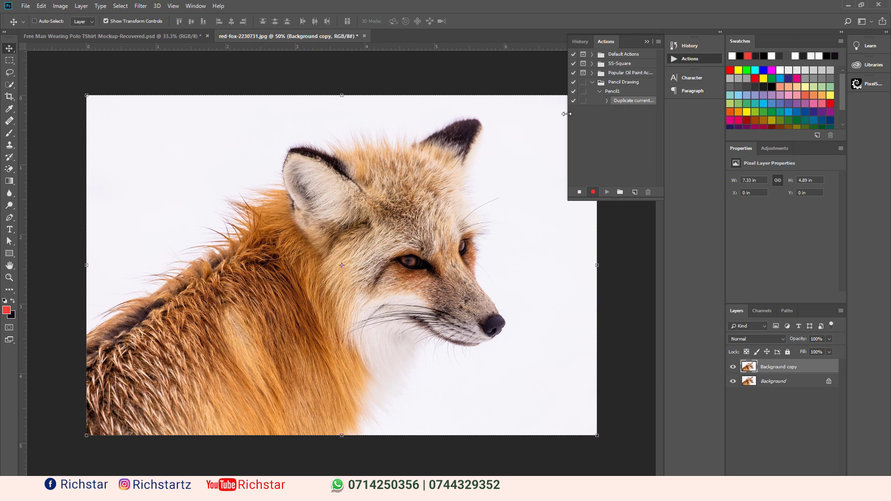
{"action": "left_click_drag", "start_coordinate": [568, 114], "coordinate": [530, 119]}
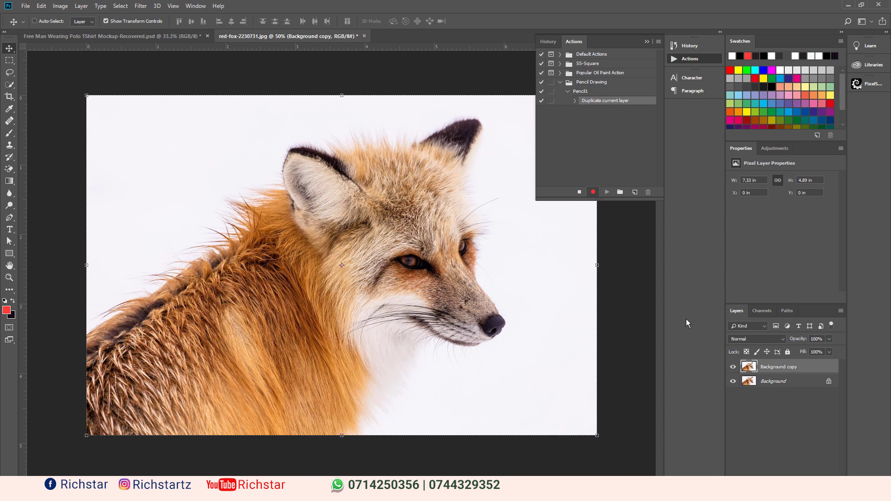
Invert the Background copy with Ctrl+I and set its blend mode to Color Dodge.
{"action": "key", "text": "ctrl+i"}
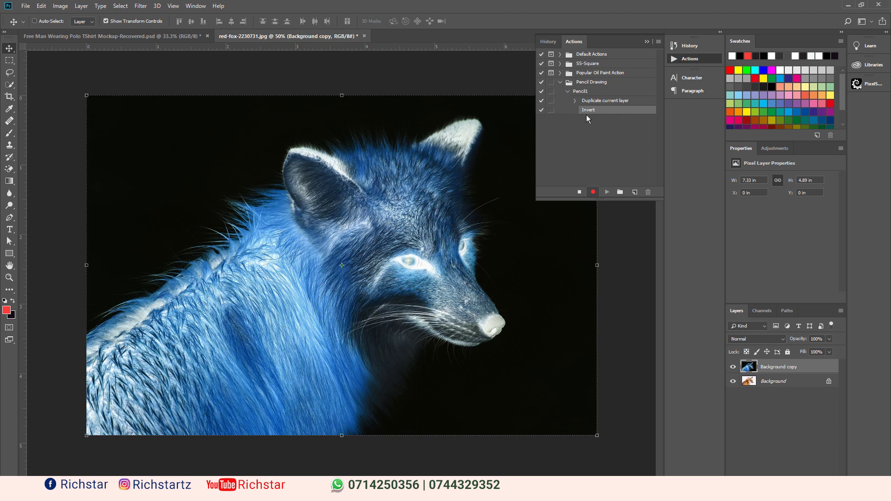
{"action": "left_click", "coordinate": [750, 339]}
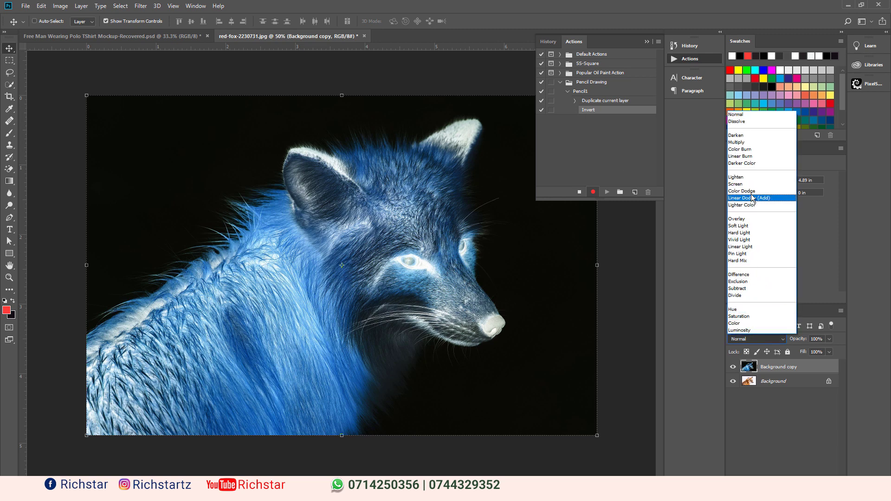
{"action": "left_click", "coordinate": [750, 191]}
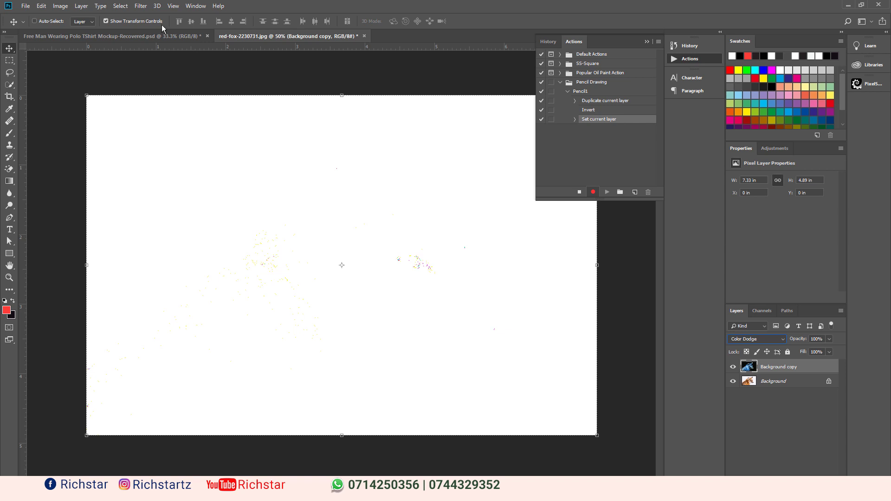
Apply a Gaussian Blur with a 40-pixel radius to the Color Dodge layer.
{"action": "left_click", "coordinate": [141, 6]}
{"action": "mouse_move", "coordinate": [196, 111]}
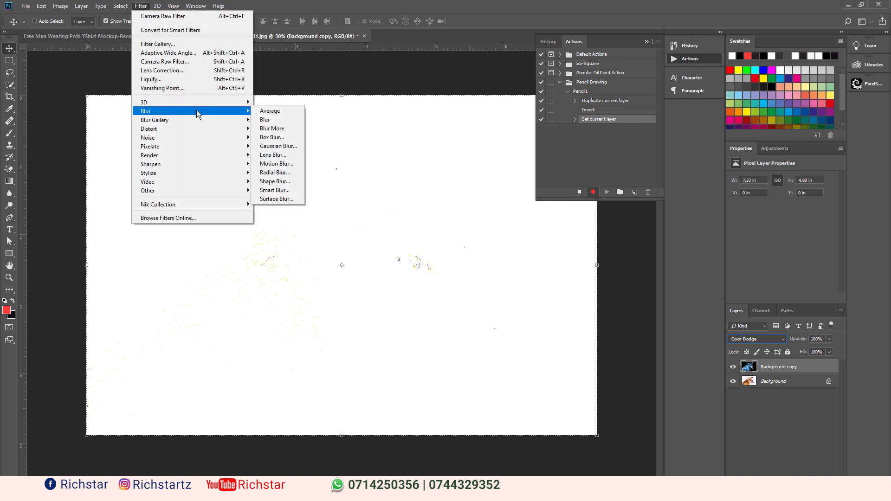
{"action": "left_click", "coordinate": [276, 147]}
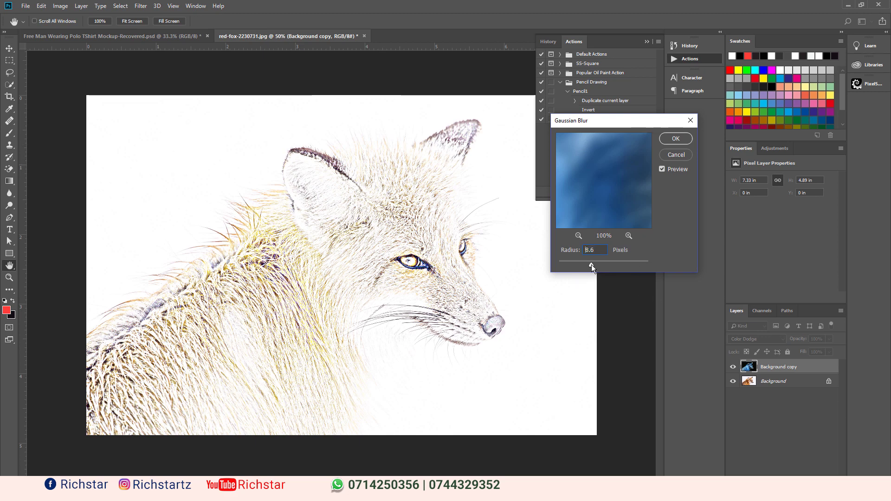
{"action": "left_click_drag", "start_coordinate": [600, 264], "coordinate": [610, 265]}
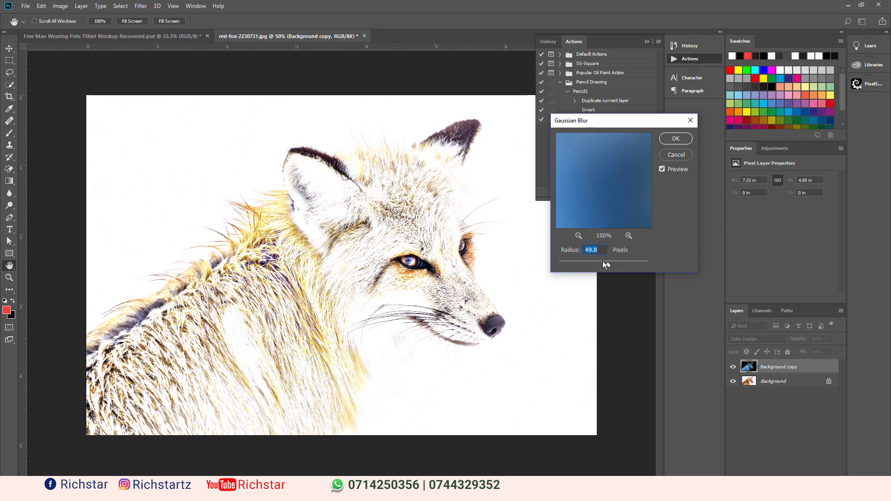
{"action": "type", "text": "40"}
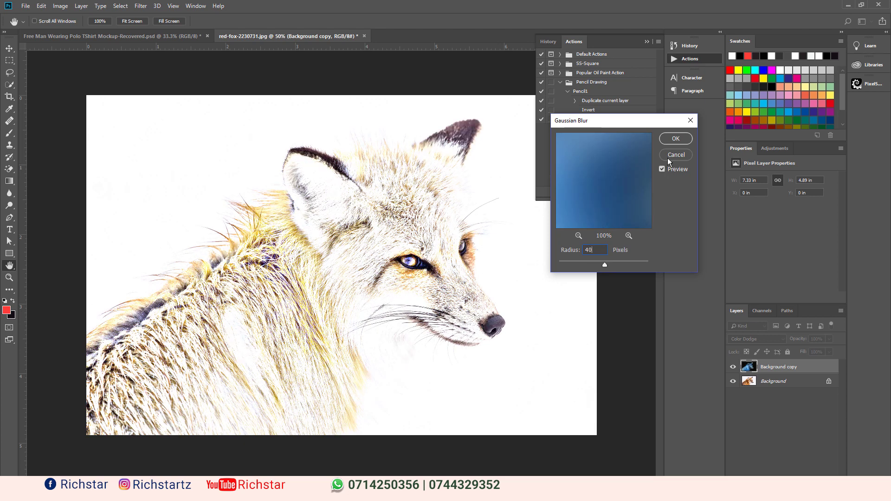
{"action": "left_click", "coordinate": [672, 139]}
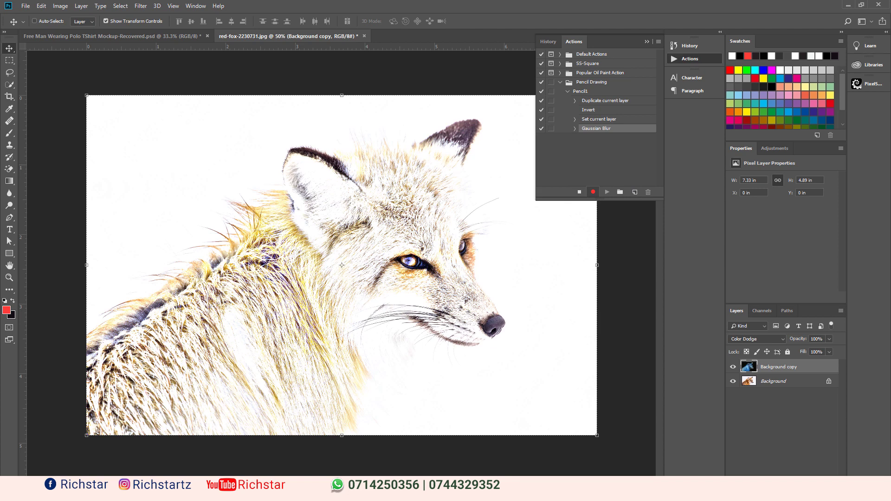
{"action": "left_click", "coordinate": [788, 491]}
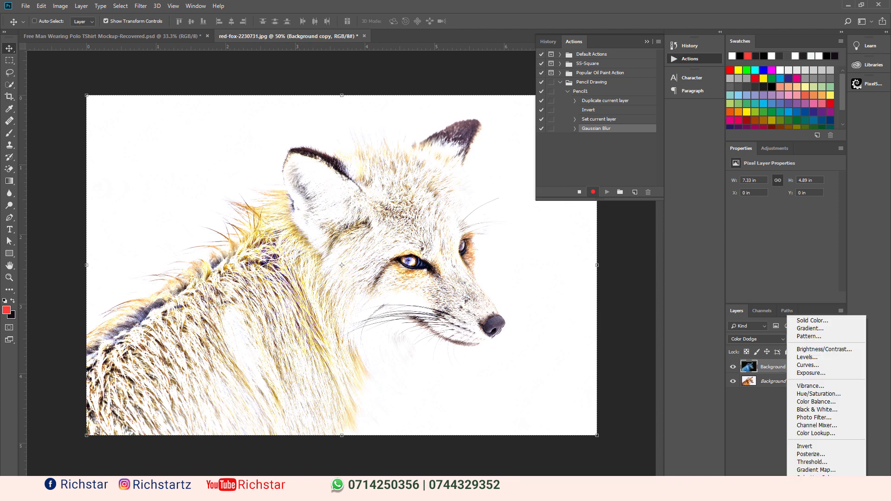
Add a Hue/Saturation layer with Saturation -100, then a Levels adjustment layer.
{"action": "left_click", "coordinate": [812, 393]}
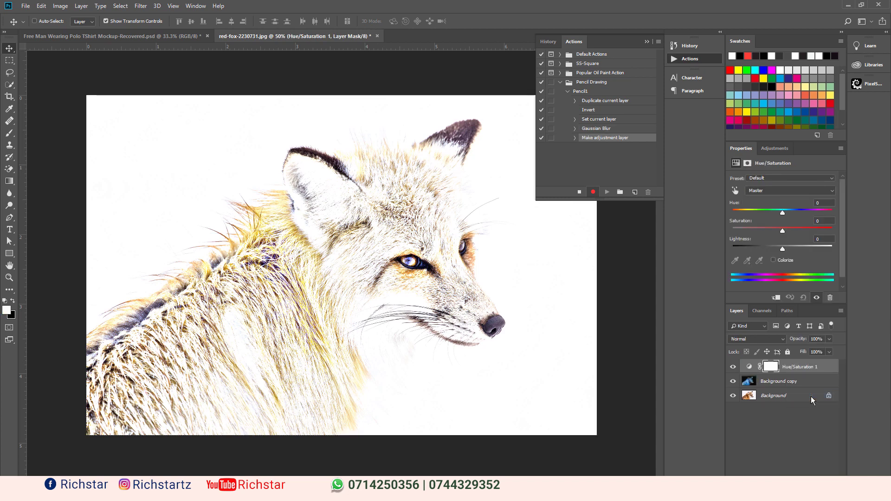
{"action": "left_click", "coordinate": [824, 221]}
{"action": "type", "text": "-100"}
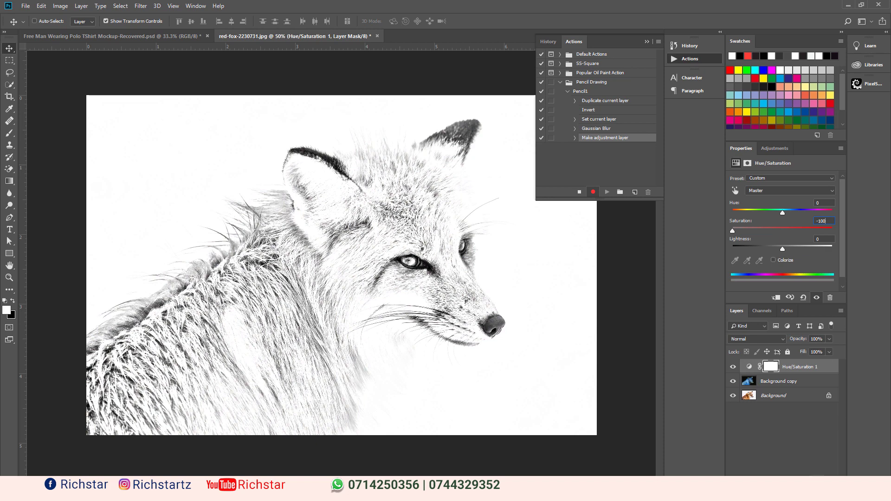
{"action": "left_click", "coordinate": [787, 493]}
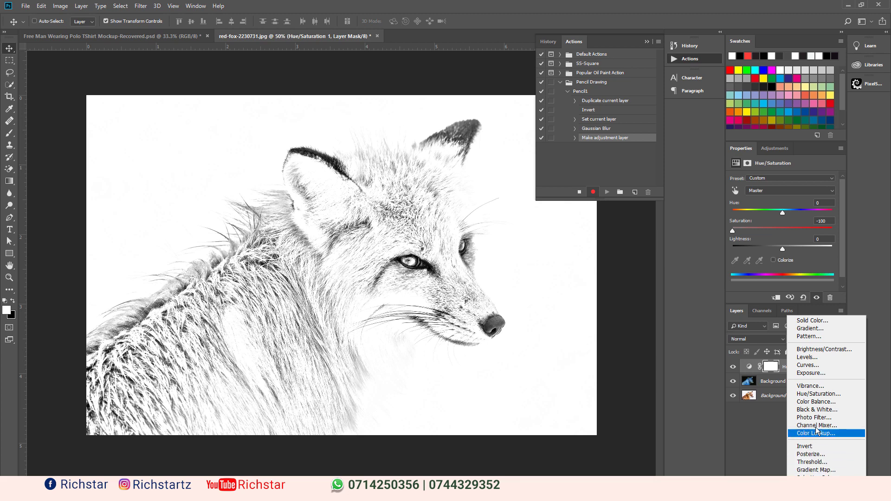
{"action": "left_click", "coordinate": [818, 356]}
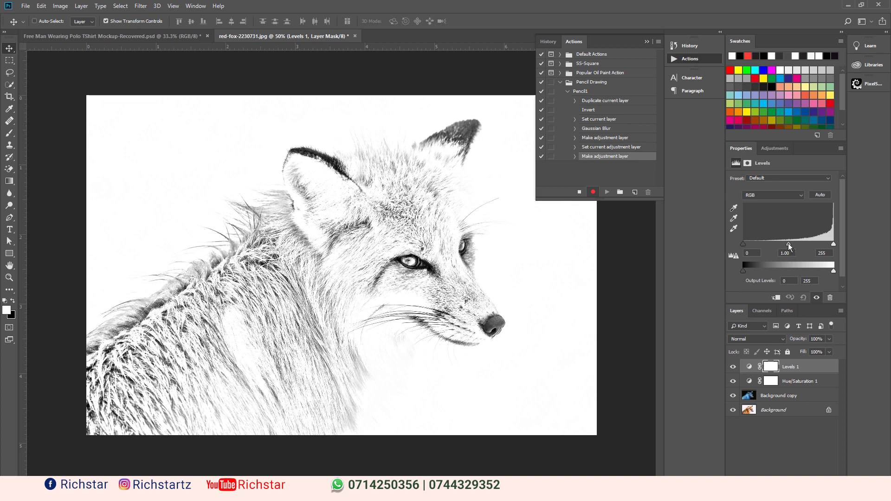
Set the Levels midtone to 0.56, deselect the layer, and stop recording Pencil1.
{"action": "mouse_move", "coordinate": [788, 245]}
{"action": "left_mouse_down"}
{"action": "mouse_move", "coordinate": [816, 242]}
{"action": "mouse_move", "coordinate": [804, 243]}
{"action": "left_mouse_up"}
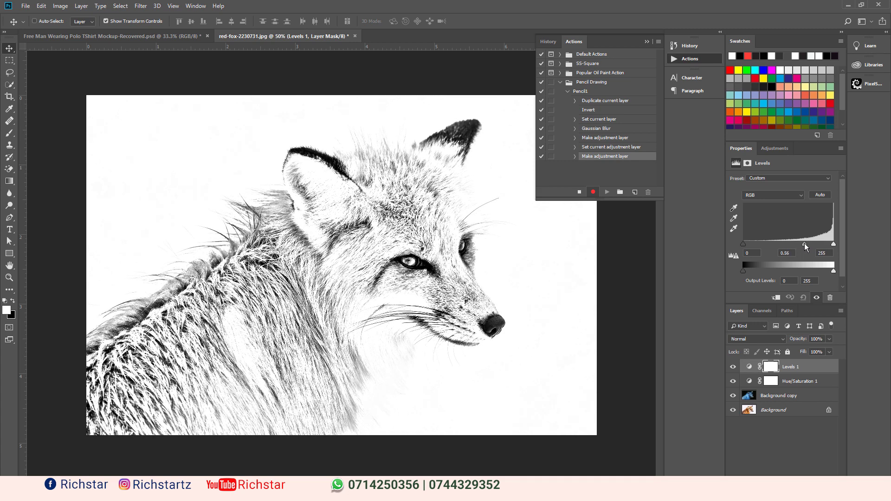
{"action": "left_click", "coordinate": [804, 429]}
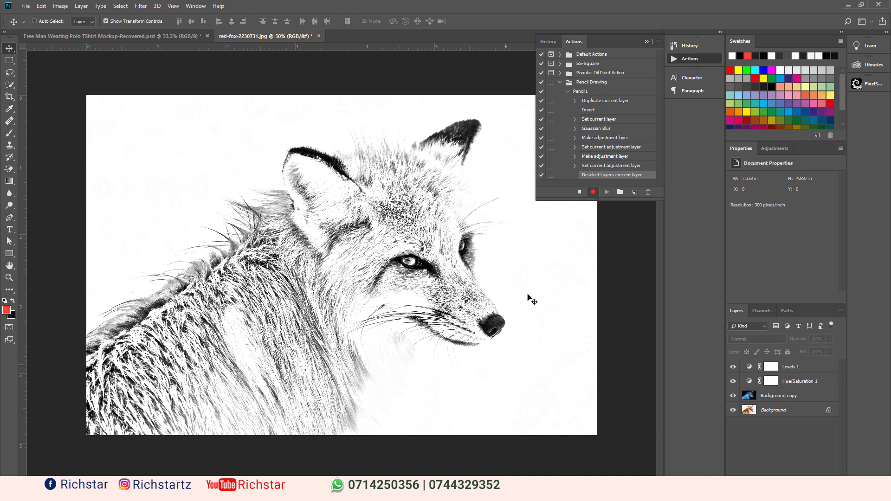
{"action": "left_click", "coordinate": [579, 192]}
Collapse Pencil Drawing, open TE4A6531.jpg from Quick access, and fit it on screen.
{"action": "left_click", "coordinate": [560, 82]}
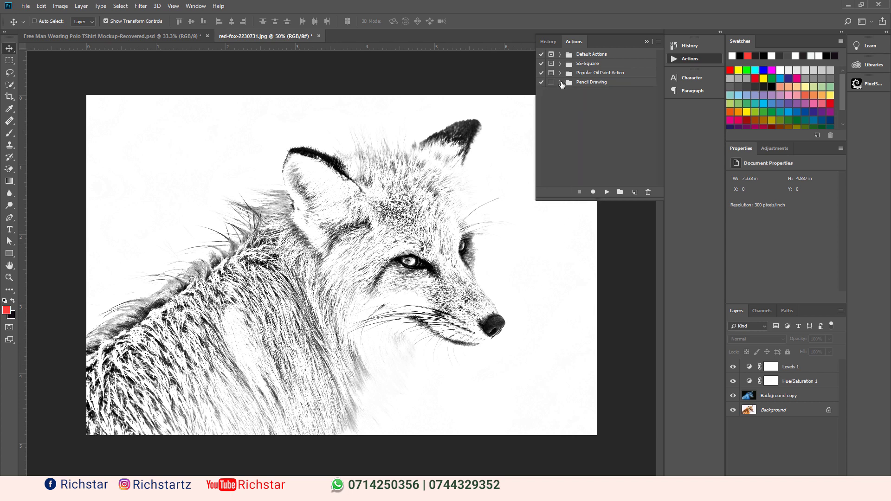
{"action": "left_click", "coordinate": [26, 6]}
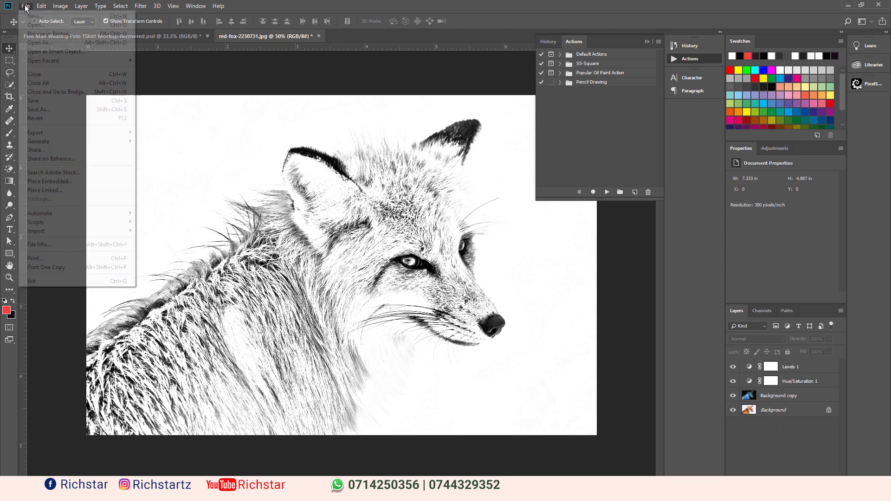
{"action": "left_click", "coordinate": [42, 25]}
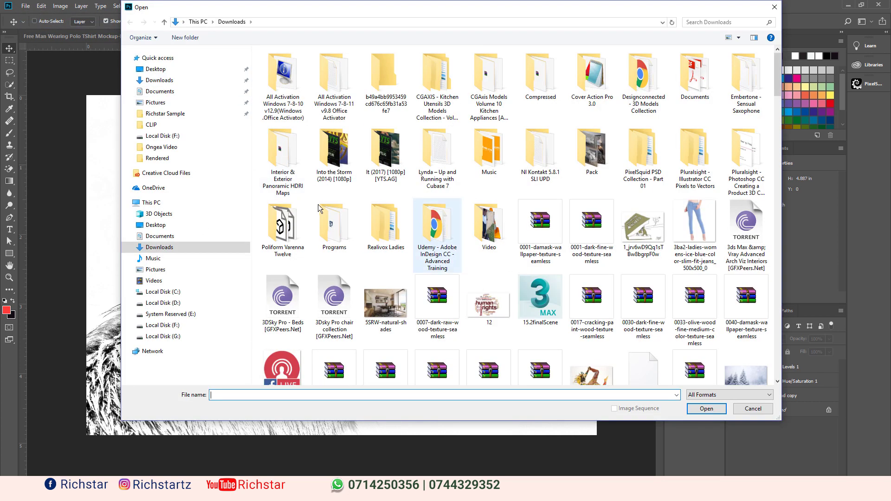
{"action": "left_click", "coordinate": [153, 58]}
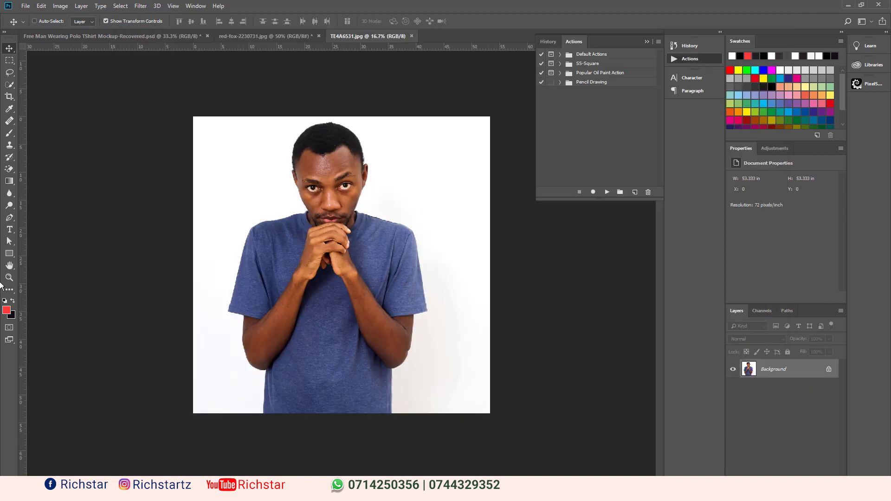
{"action": "left_click", "coordinate": [9, 278]}
{"action": "right_click", "coordinate": [347, 285]}
{"action": "left_click", "coordinate": [354, 291]}
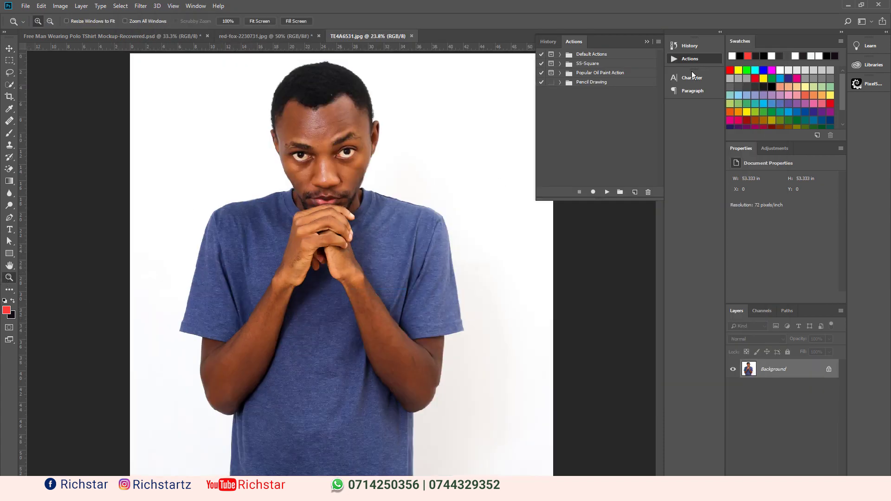
Select the Pencil1 action in the Pencil Drawing set and play it on the portrait.
{"action": "left_click", "coordinate": [592, 86]}
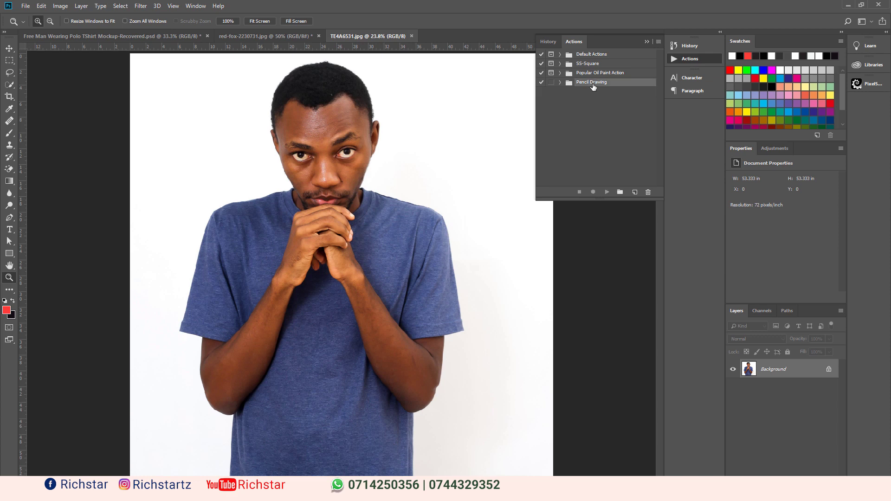
{"action": "left_click", "coordinate": [560, 82]}
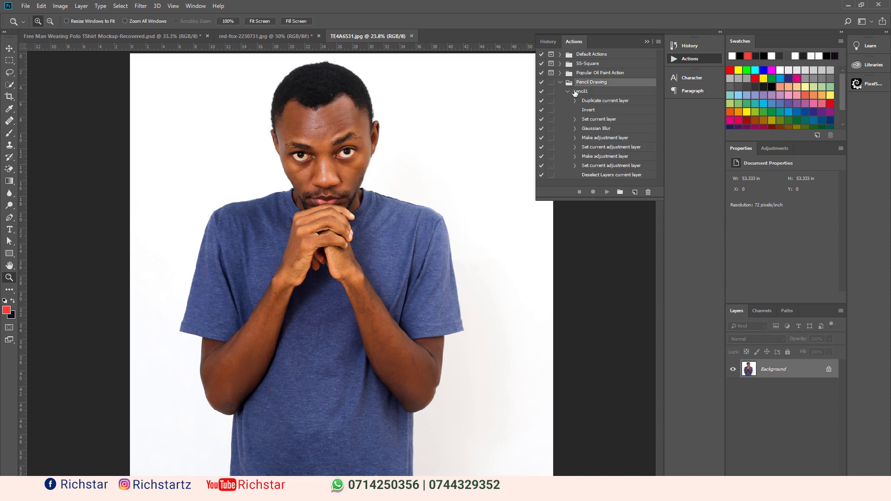
{"action": "left_click", "coordinate": [574, 93]}
{"action": "left_click", "coordinate": [567, 92]}
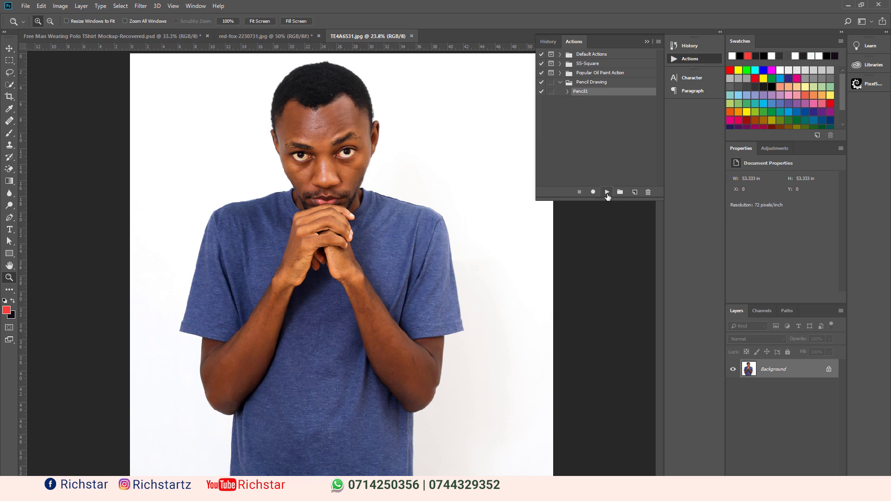
{"action": "left_click", "coordinate": [607, 194]}
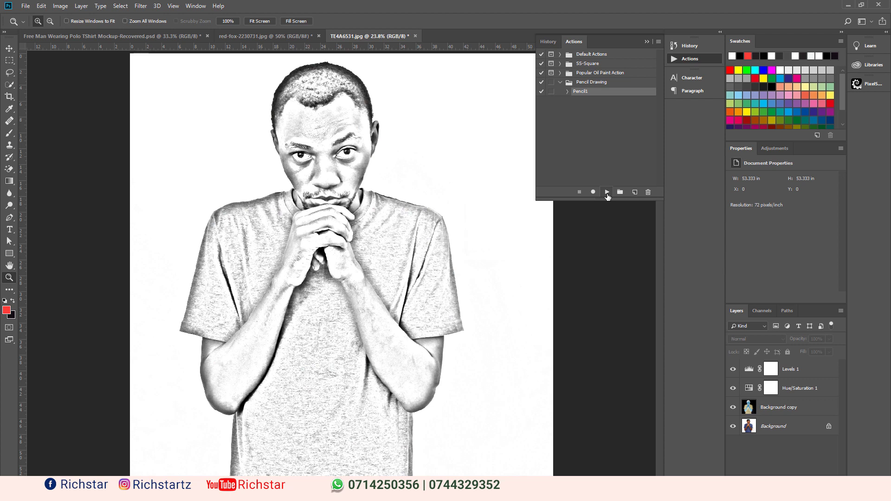
Drag the Levels 1 midtone slider left to brighten the sketch, then deselect the layer.
{"action": "left_click", "coordinate": [743, 372]}
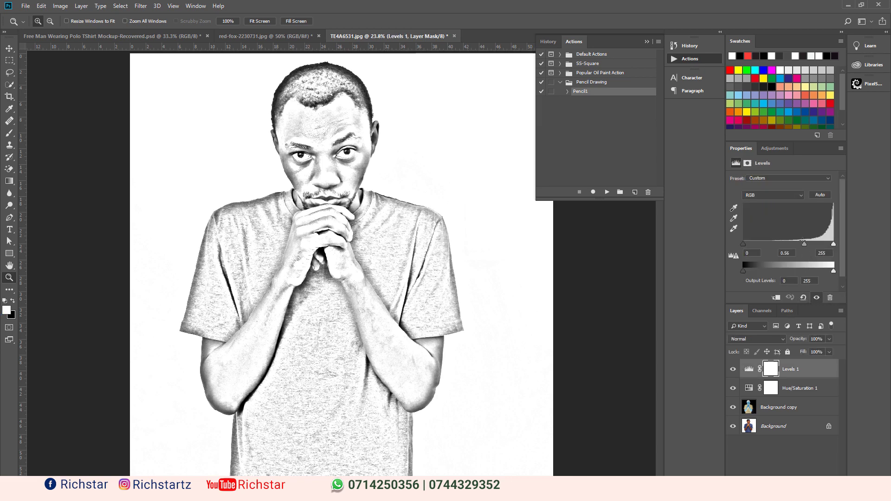
{"action": "left_click_drag", "start_coordinate": [803, 244], "coordinate": [781, 248]}
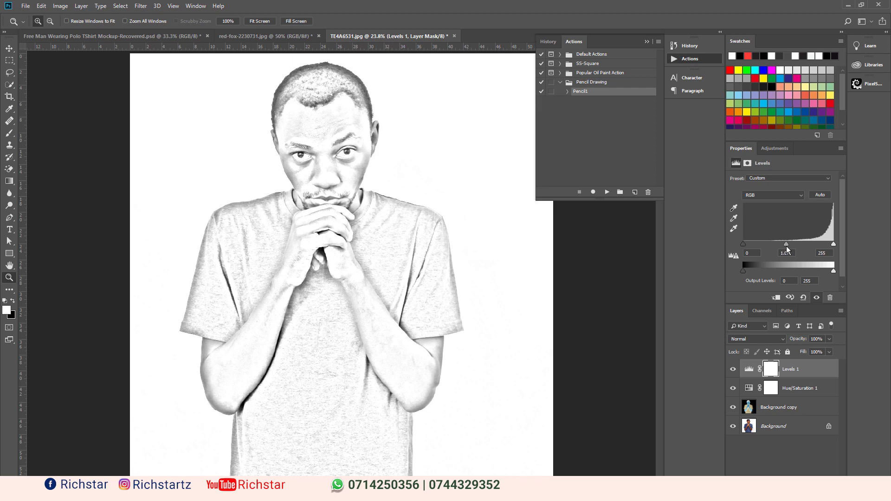
{"action": "left_click", "coordinate": [782, 446]}
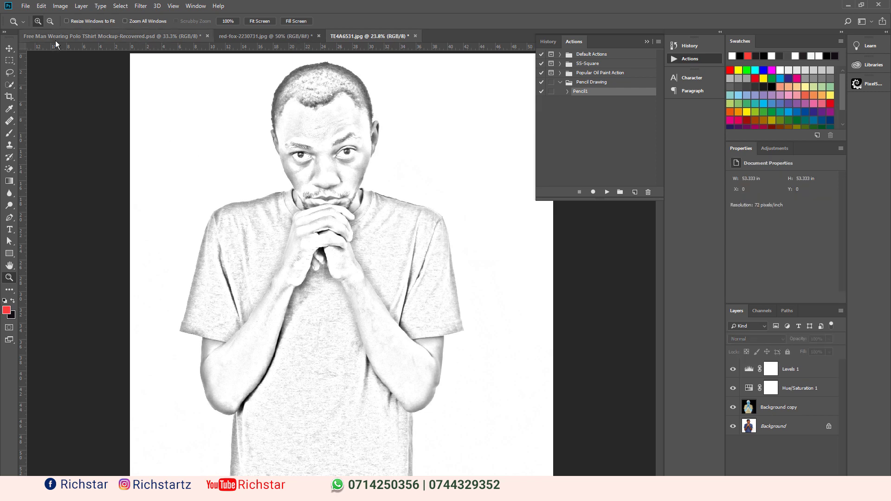
{"action": "left_click", "coordinate": [28, 7]}
Open the couple photo, run the Pencil1 action, and tune its Levels to 26/1.68/255.
{"action": "left_click", "coordinate": [37, 24]}
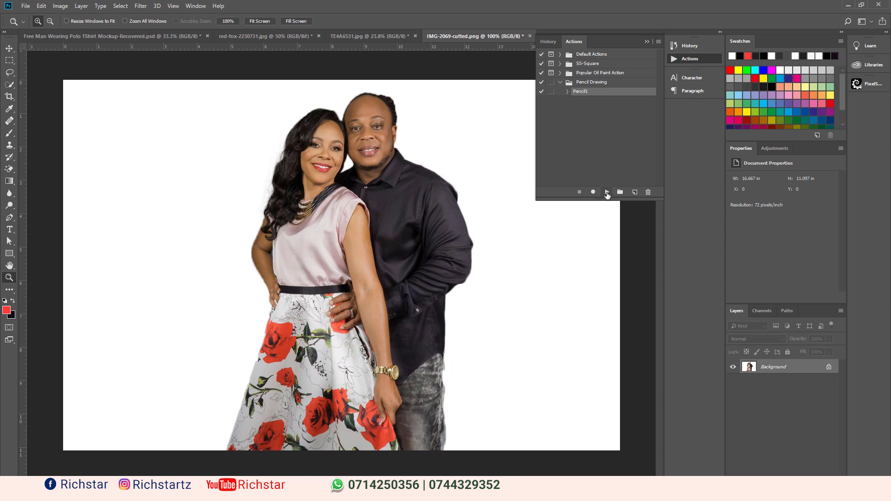
{"action": "left_click", "coordinate": [606, 193]}
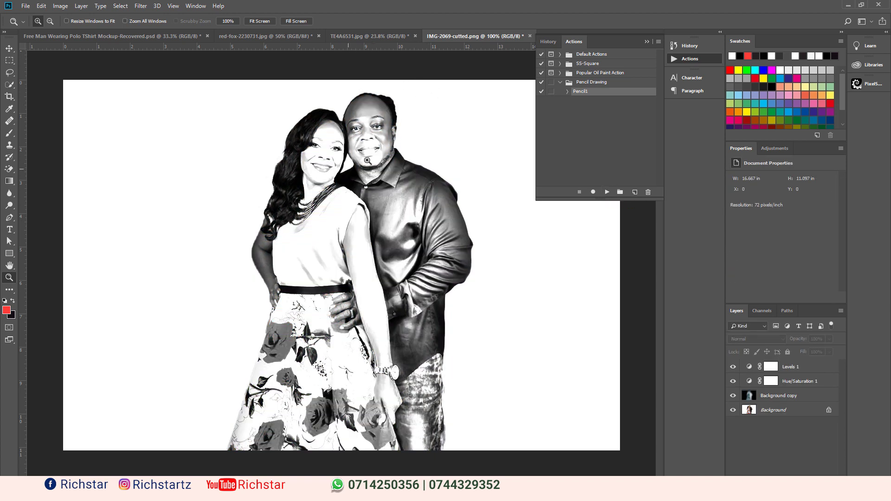
{"action": "left_click", "coordinate": [797, 369]}
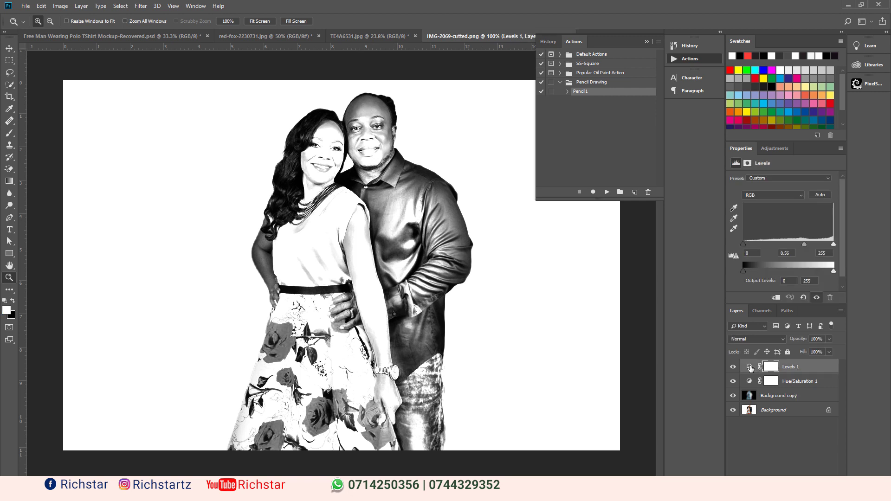
{"action": "left_click_drag", "start_coordinate": [806, 242], "coordinate": [752, 243]}
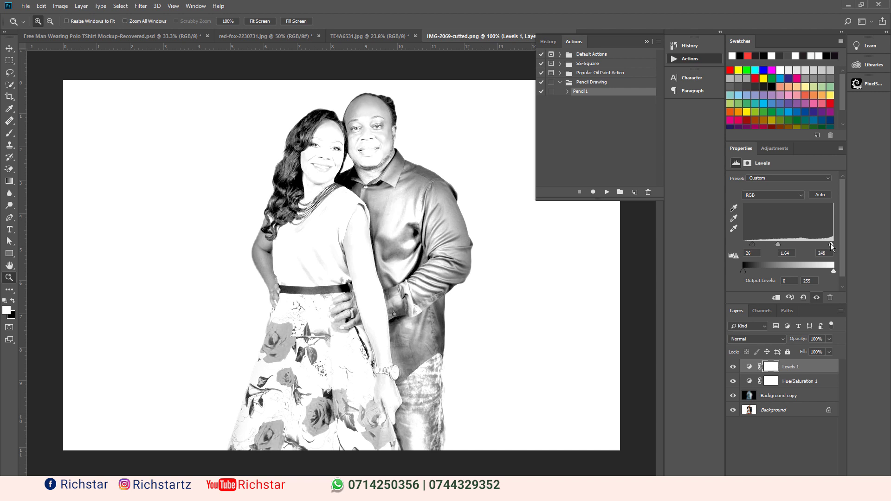
{"action": "mouse_move", "coordinate": [832, 244]}
{"action": "left_mouse_down"}
{"action": "mouse_move", "coordinate": [810, 244]}
{"action": "mouse_move", "coordinate": [834, 244]}
{"action": "left_mouse_up"}
{"action": "left_click_drag", "start_coordinate": [779, 243], "coordinate": [749, 245]}
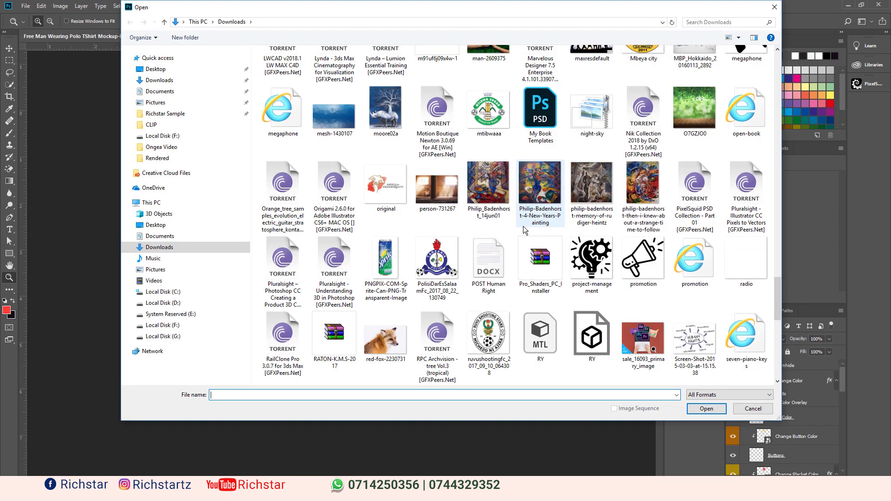
Open the LK8A5966o photo.
{"action": "scroll", "coordinate": [525, 231], "scroll_direction": "up", "scroll_amount": 3}
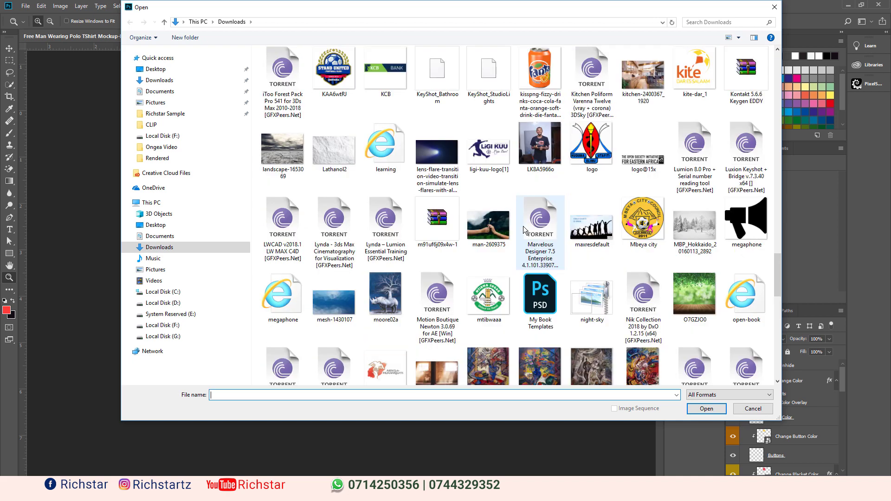
{"action": "double_click", "coordinate": [539, 159]}
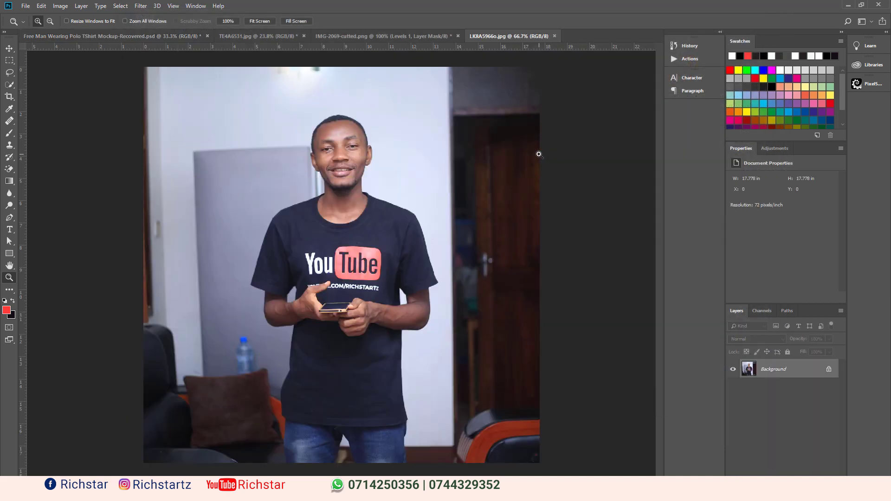
{"action": "left_click", "coordinate": [680, 59]}
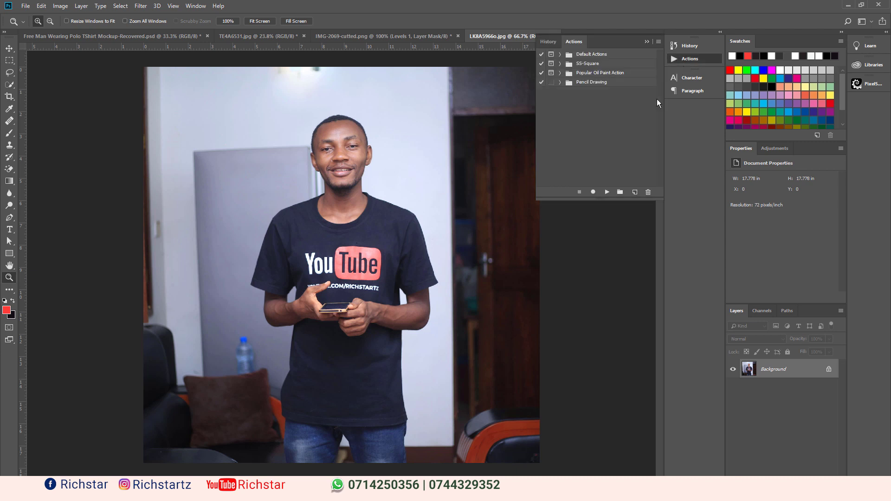
Create an 'Old school' action set and start recording a new 'Oldschool' action in it.
{"action": "left_click", "coordinate": [620, 192]}
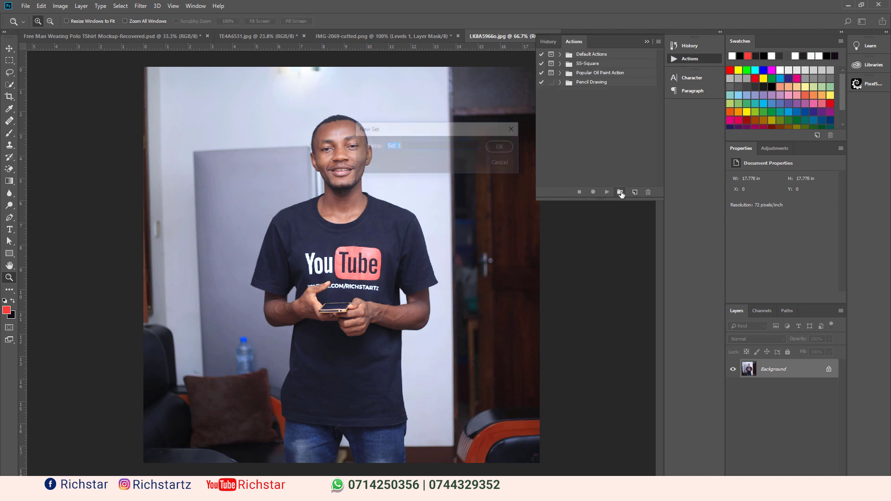
{"action": "type", "text": "Old s"}
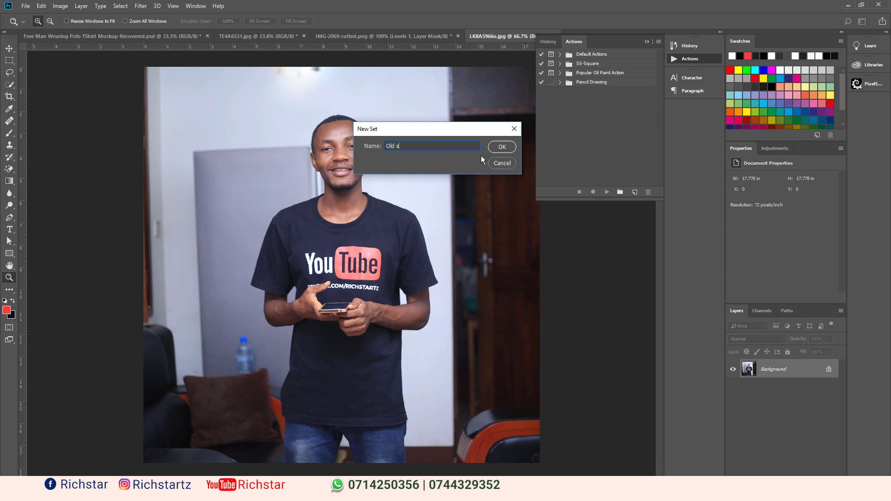
{"action": "type", "text": "chool"}
{"action": "left_click", "coordinate": [502, 149]}
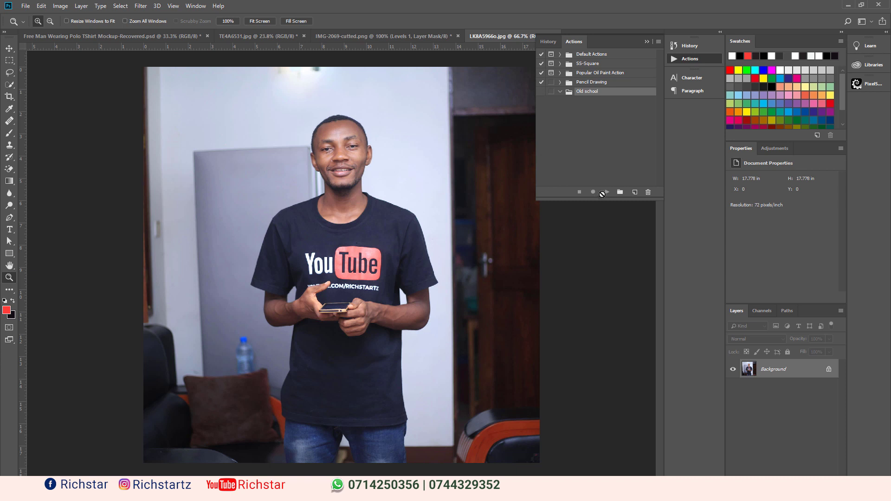
{"action": "left_click", "coordinate": [635, 192]}
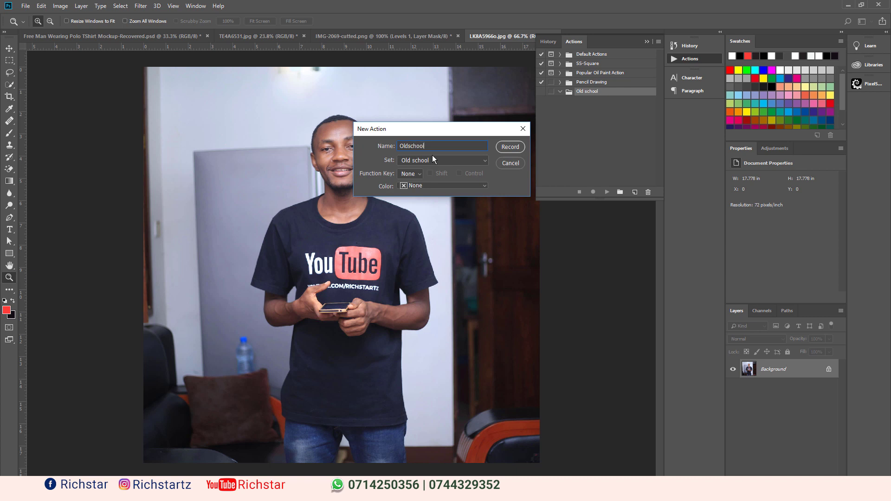
{"action": "left_click", "coordinate": [509, 147]}
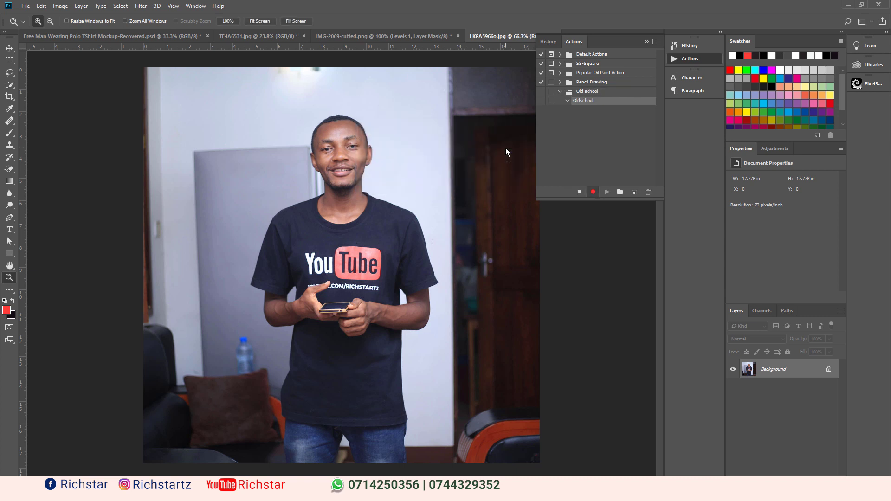
Duplicate the Background layer and add a Hue/Saturation layer with Saturation -74.
{"action": "left_click_drag", "start_coordinate": [775, 371], "coordinate": [819, 471]}
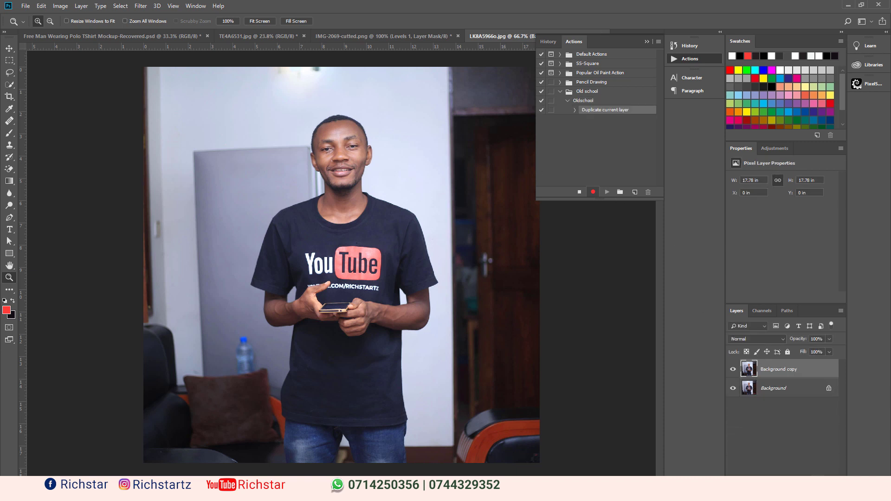
{"action": "left_click", "coordinate": [794, 471]}
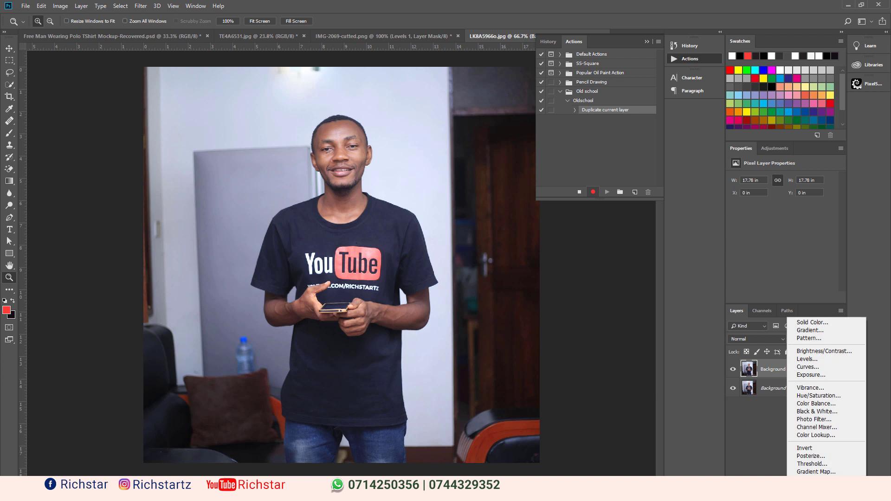
{"action": "left_click", "coordinate": [818, 396]}
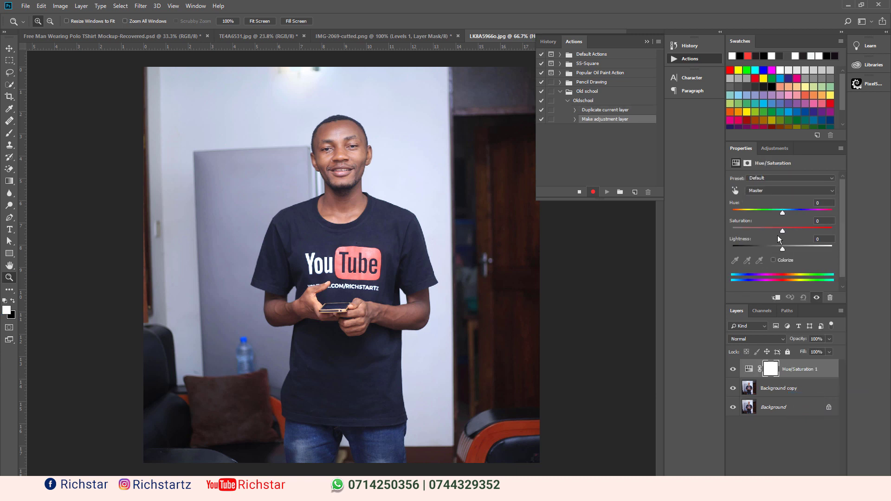
{"action": "left_click_drag", "start_coordinate": [783, 227], "coordinate": [746, 232]}
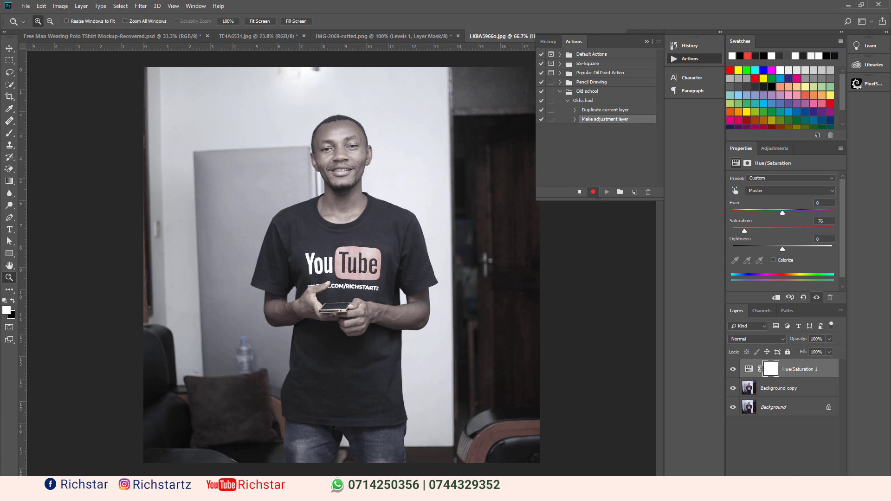
Add a Sepia Photo Filter adjustment layer and reselect the Background copy layer.
{"action": "left_click", "coordinate": [789, 485]}
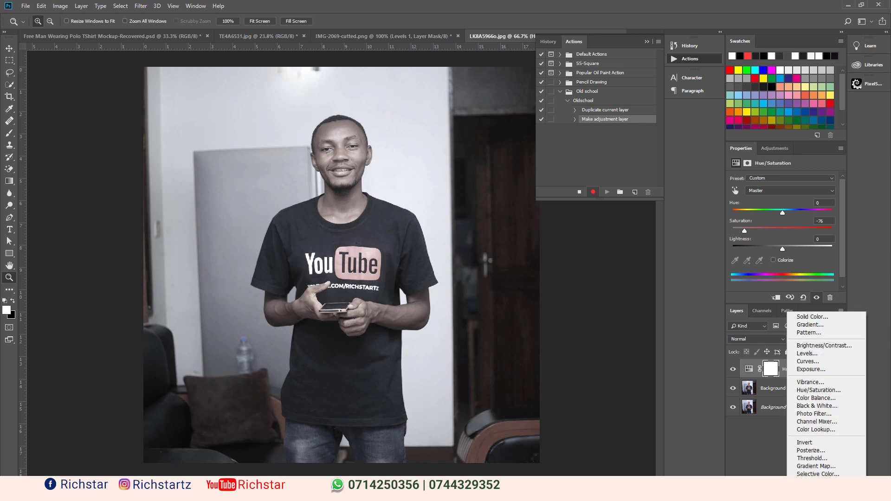
{"action": "left_click", "coordinate": [817, 413]}
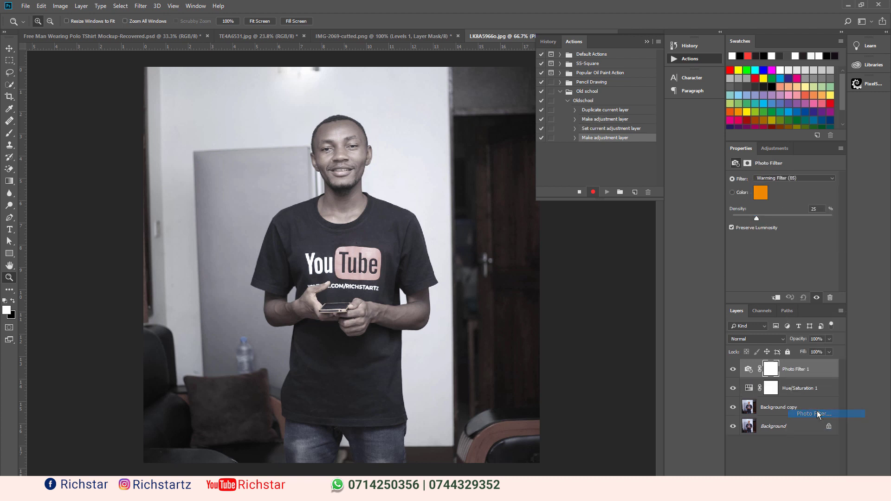
{"action": "left_click", "coordinate": [766, 180]}
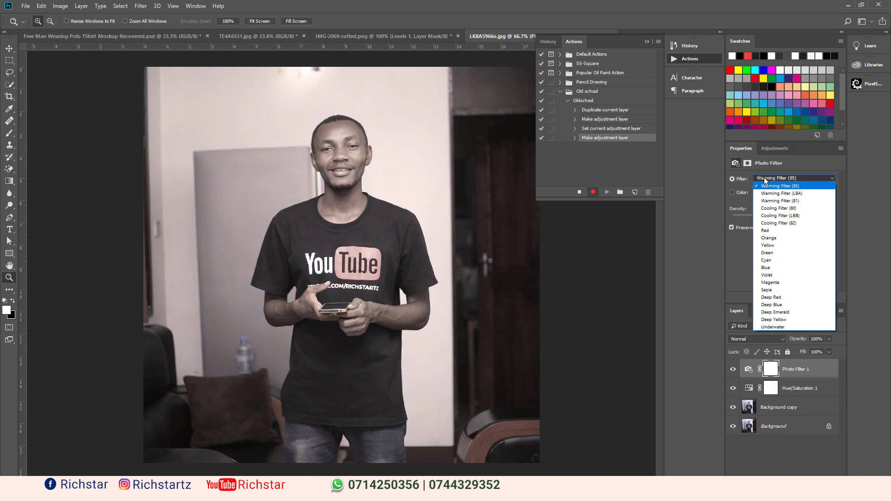
{"action": "left_click", "coordinate": [771, 289]}
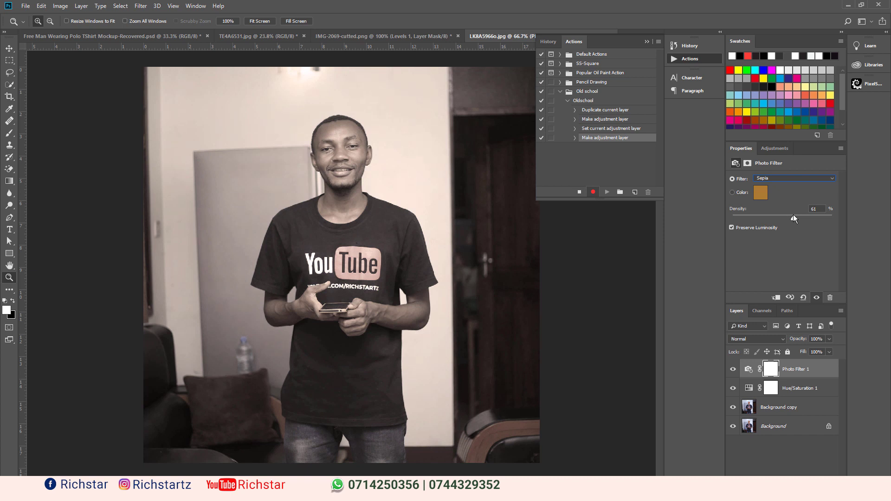
{"action": "left_click", "coordinate": [780, 413]}
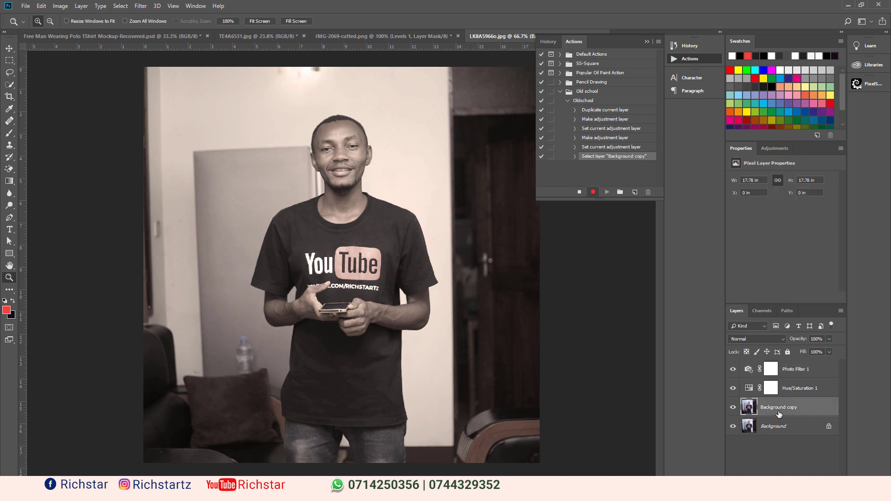
{"action": "left_click", "coordinate": [142, 6]}
Open the Camera Raw Filter on Background copy and raise sharpening amount to 66.
{"action": "left_click", "coordinate": [188, 61]}
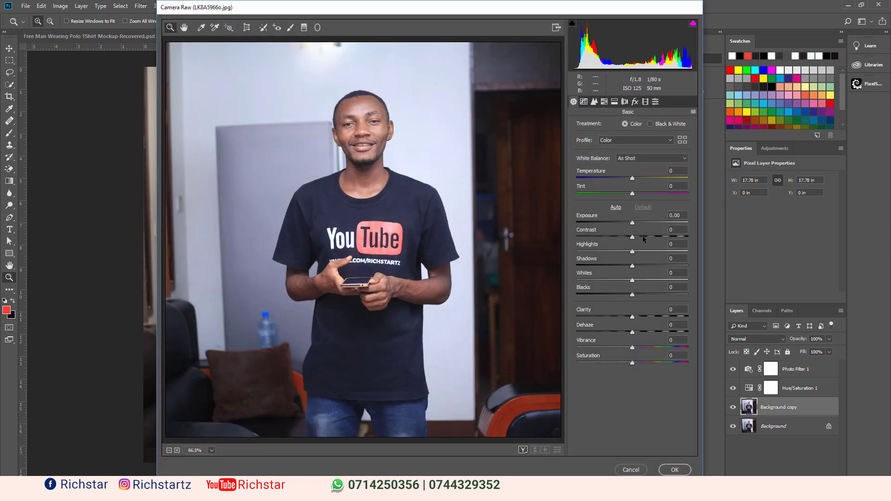
{"action": "left_click", "coordinate": [594, 101]}
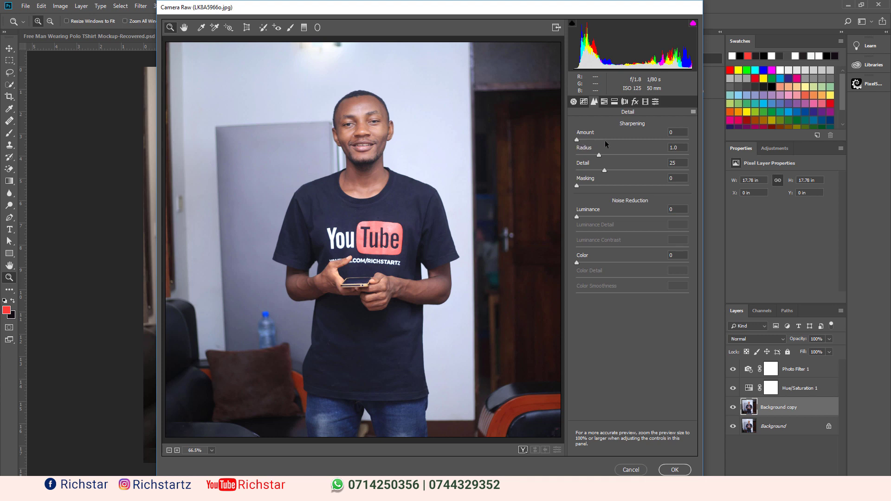
{"action": "left_click_drag", "start_coordinate": [579, 140], "coordinate": [628, 139]}
Add grain (amount 16, size 43, roughness 100) and a soft vignette, then apply.
{"action": "left_click", "coordinate": [635, 102]}
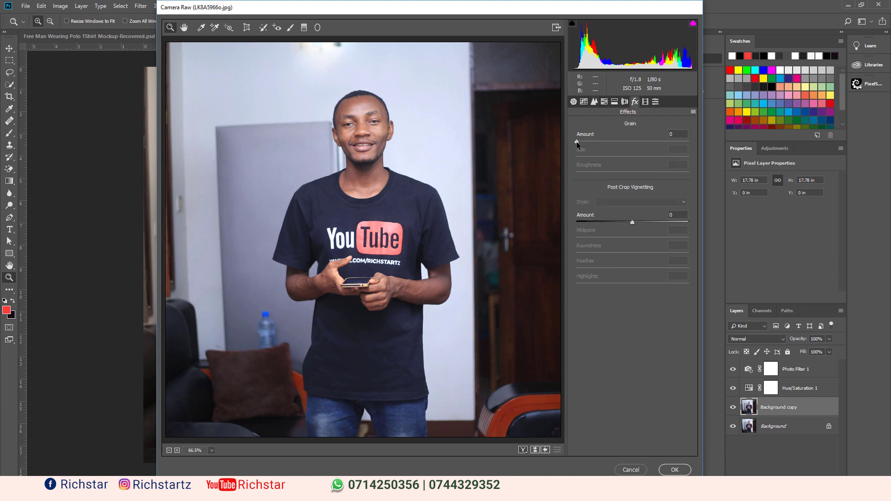
{"action": "left_click_drag", "start_coordinate": [576, 141], "coordinate": [614, 137]}
{"action": "left_click_drag", "start_coordinate": [631, 172], "coordinate": [674, 172]}
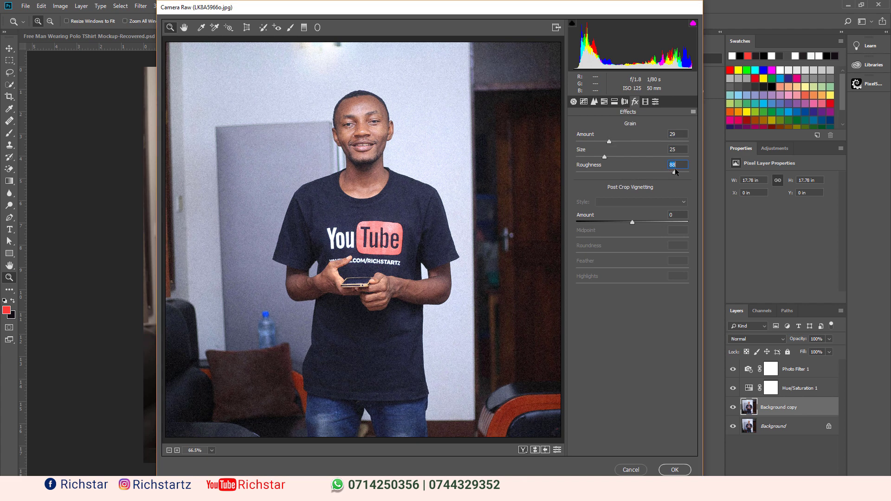
{"action": "type", "text": "0100"}
{"action": "key", "text": "Return"}
{"action": "left_click_drag", "start_coordinate": [605, 156], "coordinate": [635, 152]}
{"action": "left_click_drag", "start_coordinate": [607, 140], "coordinate": [636, 143]}
{"action": "mouse_move", "coordinate": [633, 222]}
{"action": "left_mouse_down"}
{"action": "mouse_move", "coordinate": [655, 218]}
{"action": "mouse_move", "coordinate": [647, 219]}
{"action": "left_mouse_up"}
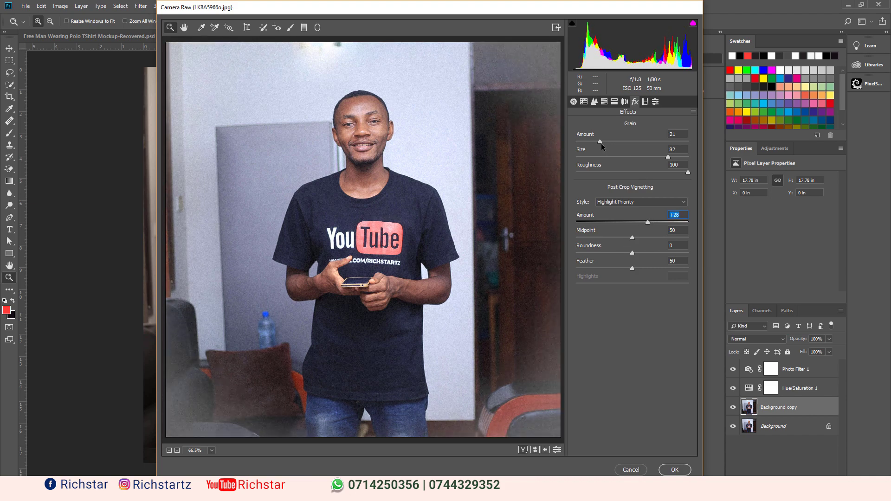
{"action": "left_click_drag", "start_coordinate": [600, 142], "coordinate": [592, 141]}
{"action": "left_click", "coordinate": [678, 471]}
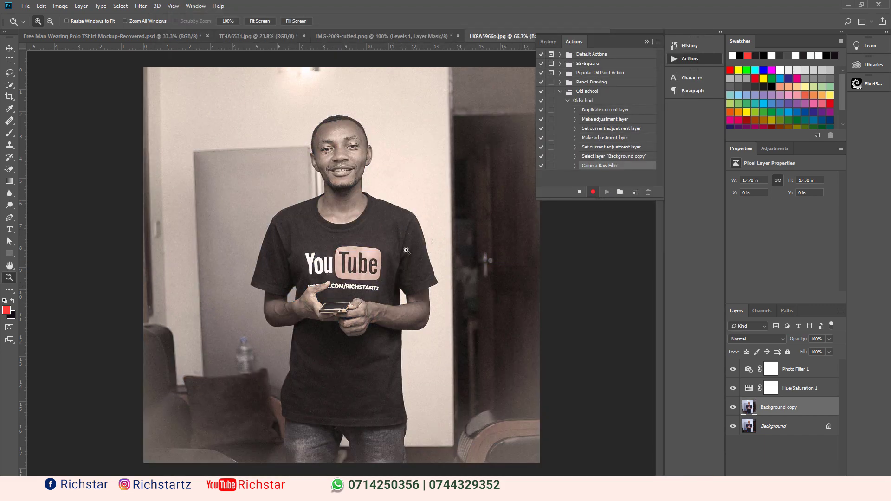
{"action": "left_click", "coordinate": [593, 192]}
Stop recording the Oldschool action and open the TE4A0679 portrait from the Desktop.
{"action": "left_click", "coordinate": [579, 193]}
{"action": "left_click", "coordinate": [568, 100]}
{"action": "left_click", "coordinate": [24, 6]}
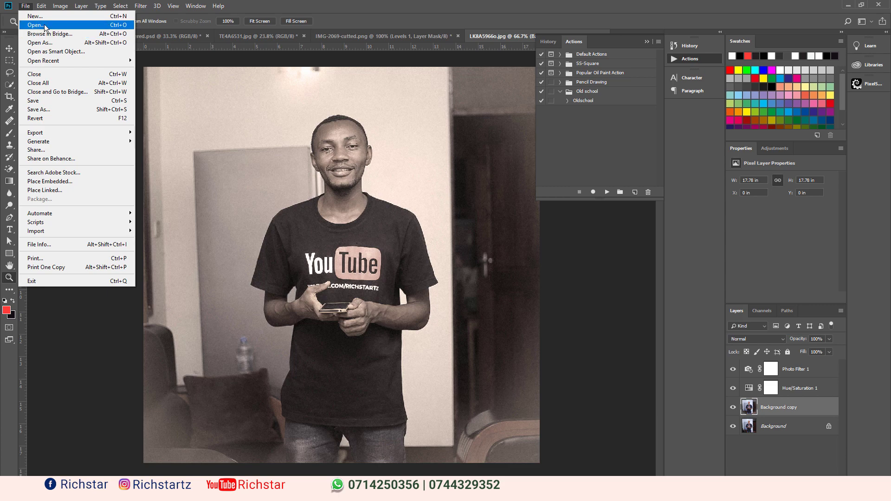
{"action": "left_click", "coordinate": [35, 26]}
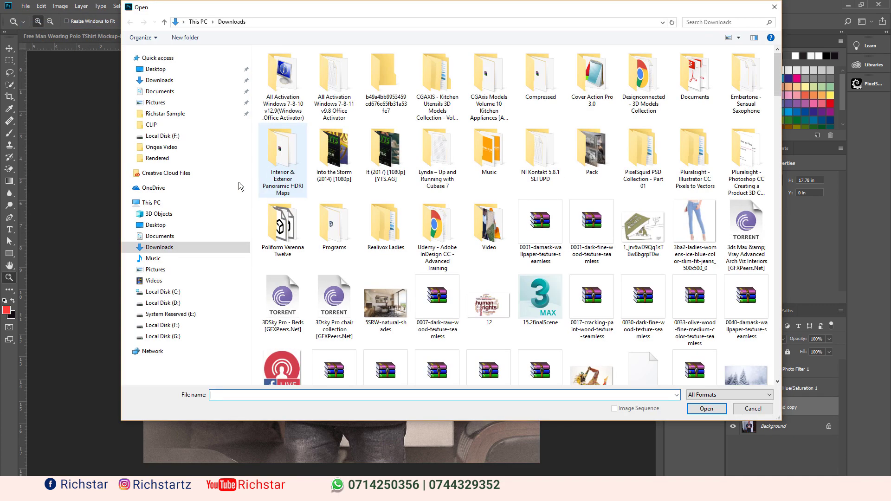
{"action": "left_click", "coordinate": [157, 69]}
{"action": "scroll", "coordinate": [441, 257], "scroll_direction": "down", "scroll_amount": 10}
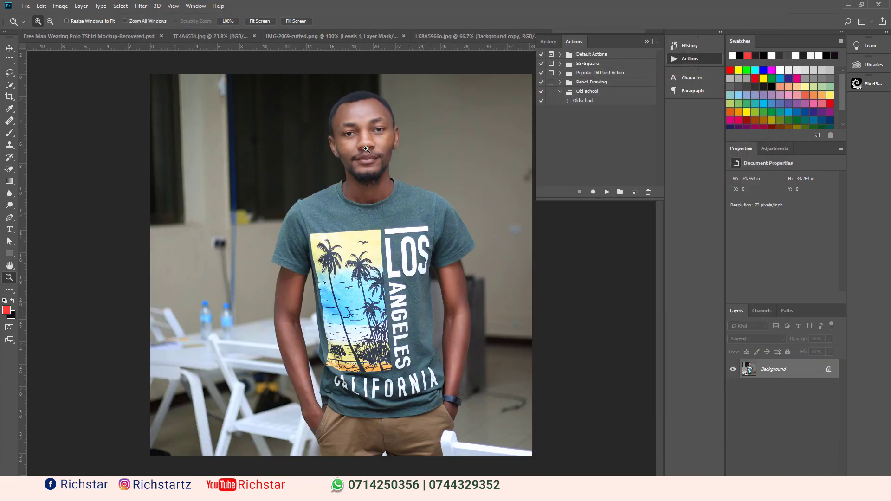
Play the Oldschool action on the TE4A0679 portrait to give it the sepia look.
{"action": "left_click", "coordinate": [567, 100]}
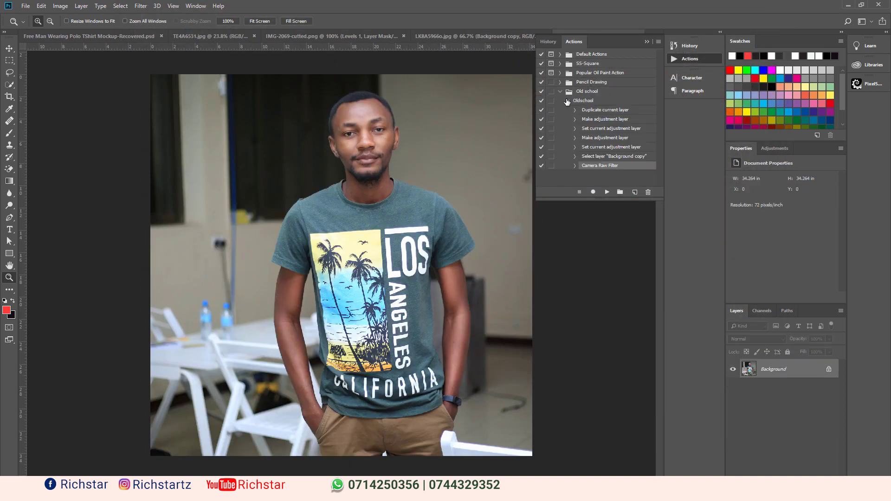
{"action": "left_click", "coordinate": [567, 100]}
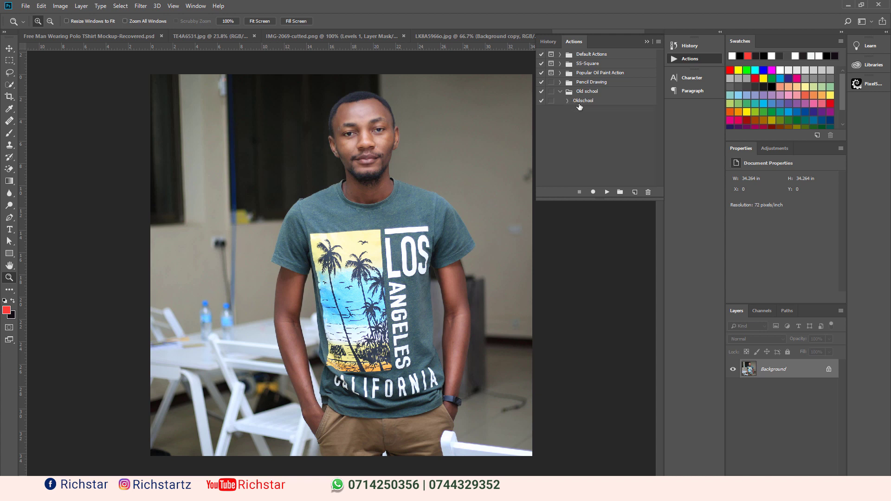
{"action": "left_click", "coordinate": [580, 101]}
{"action": "left_click", "coordinate": [607, 191]}
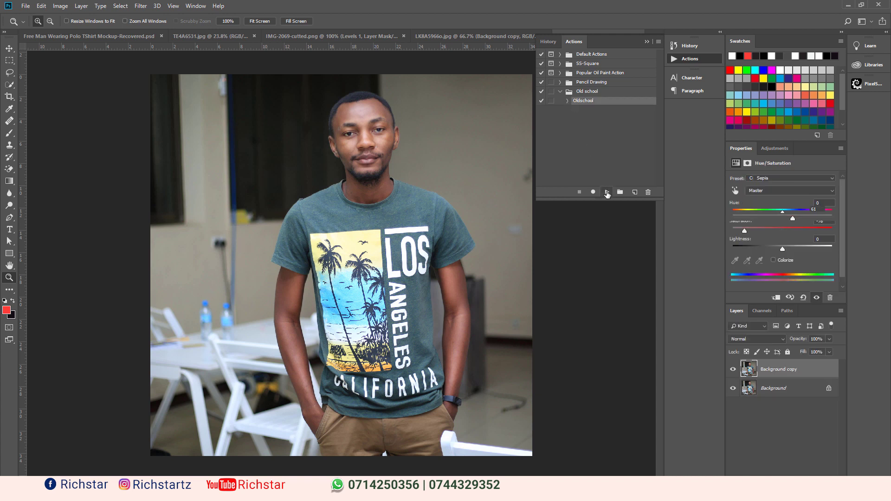